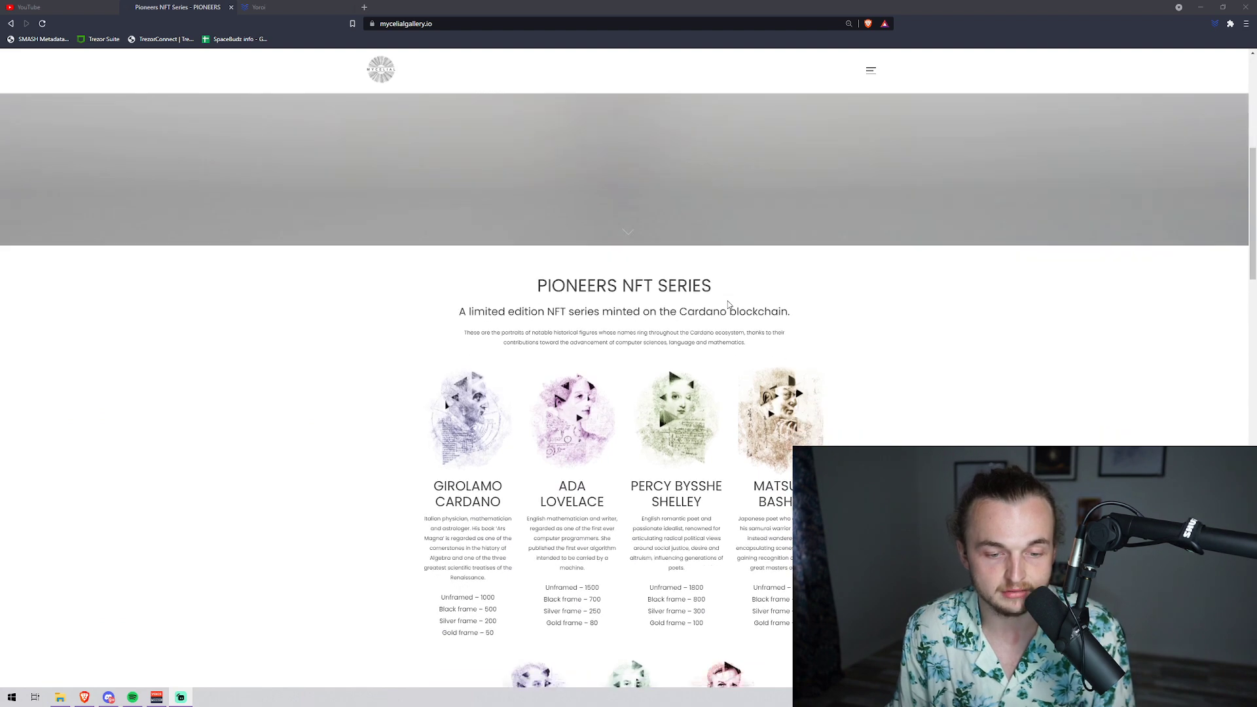
# Step: Look through the Pioneers portrait series, the VR gallery section and the How It Works explanation on the gallery page
pyautogui.scroll(-4, 744, 292)
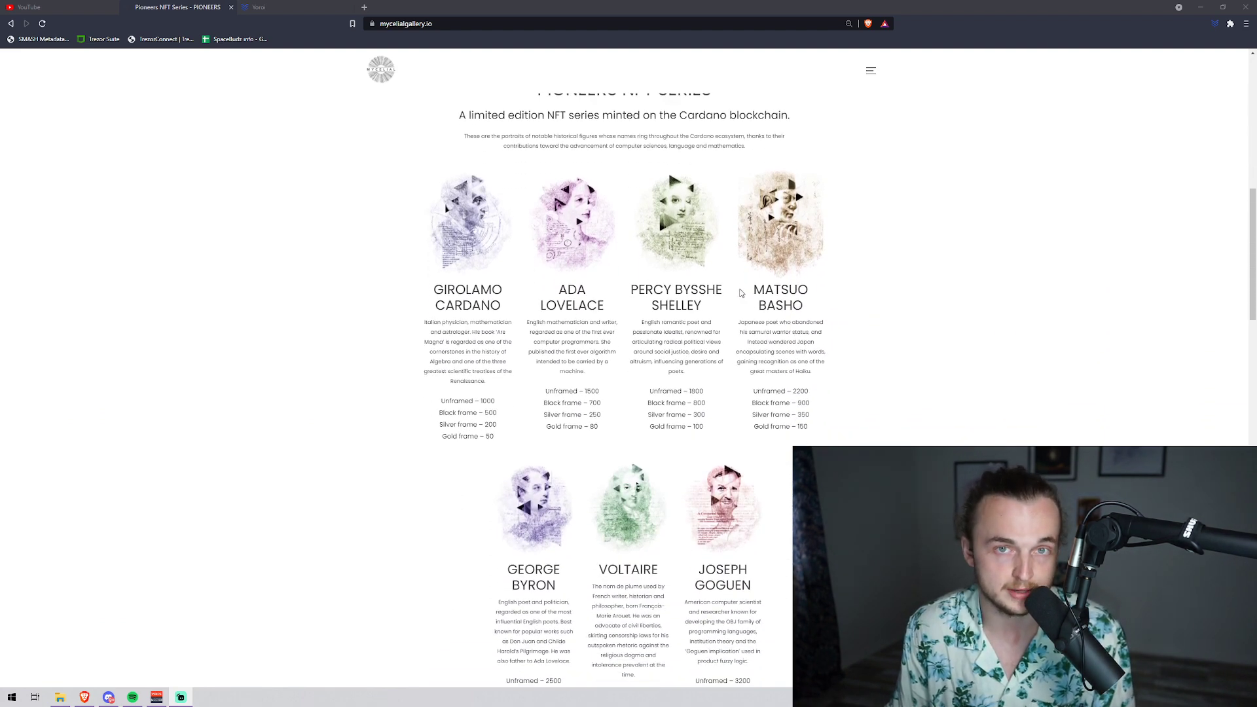
pyautogui.scroll(-3, 742, 293)
pyautogui.scroll(-5, 743, 292)
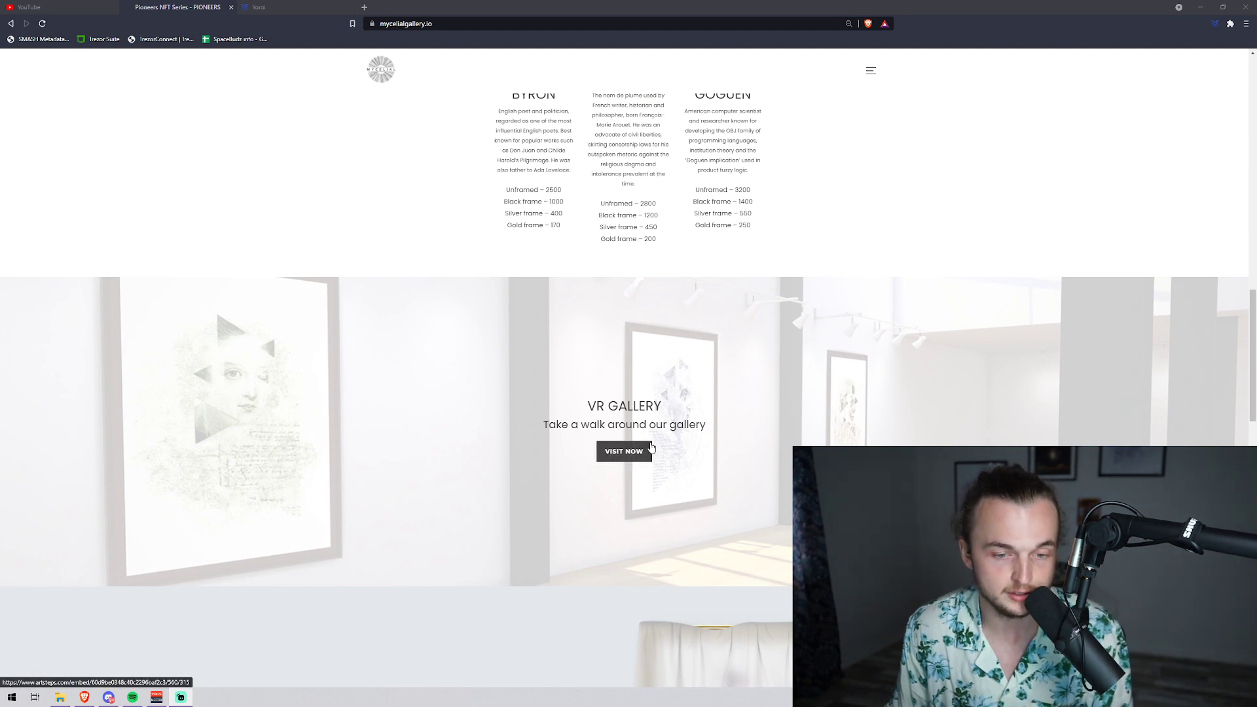
pyautogui.scroll(-5, 703, 419)
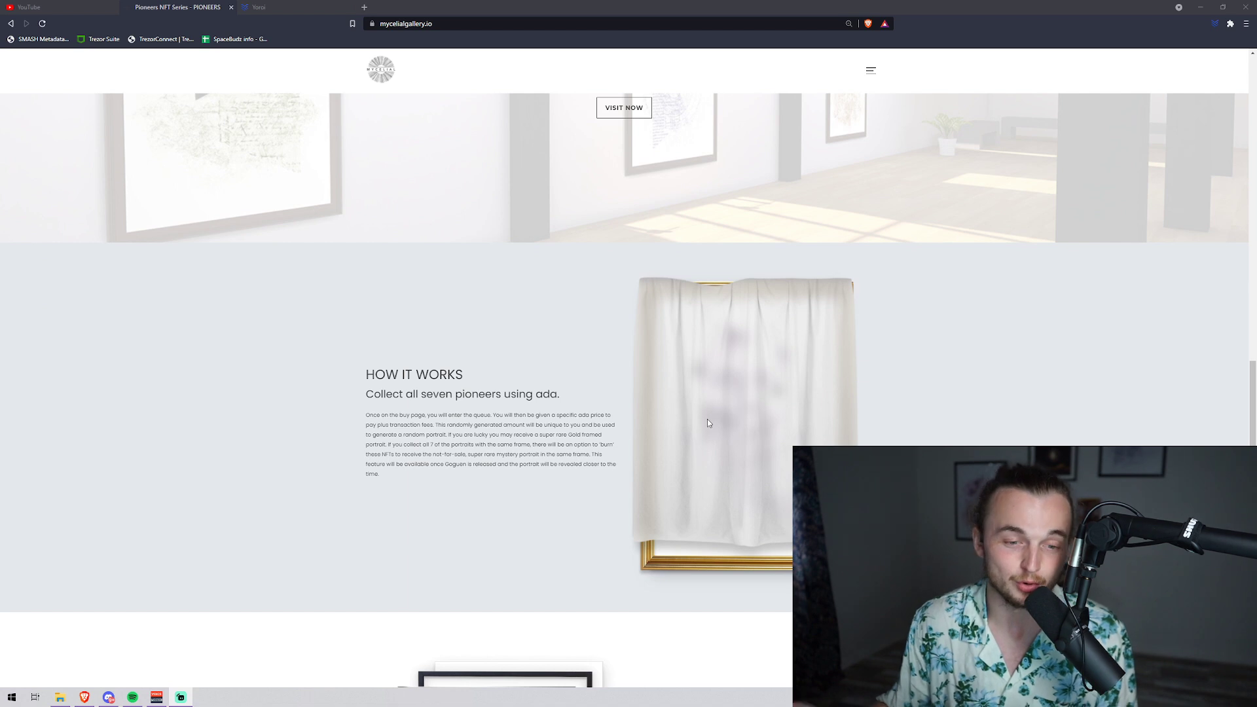
pyautogui.scroll(-1, 611, 458)
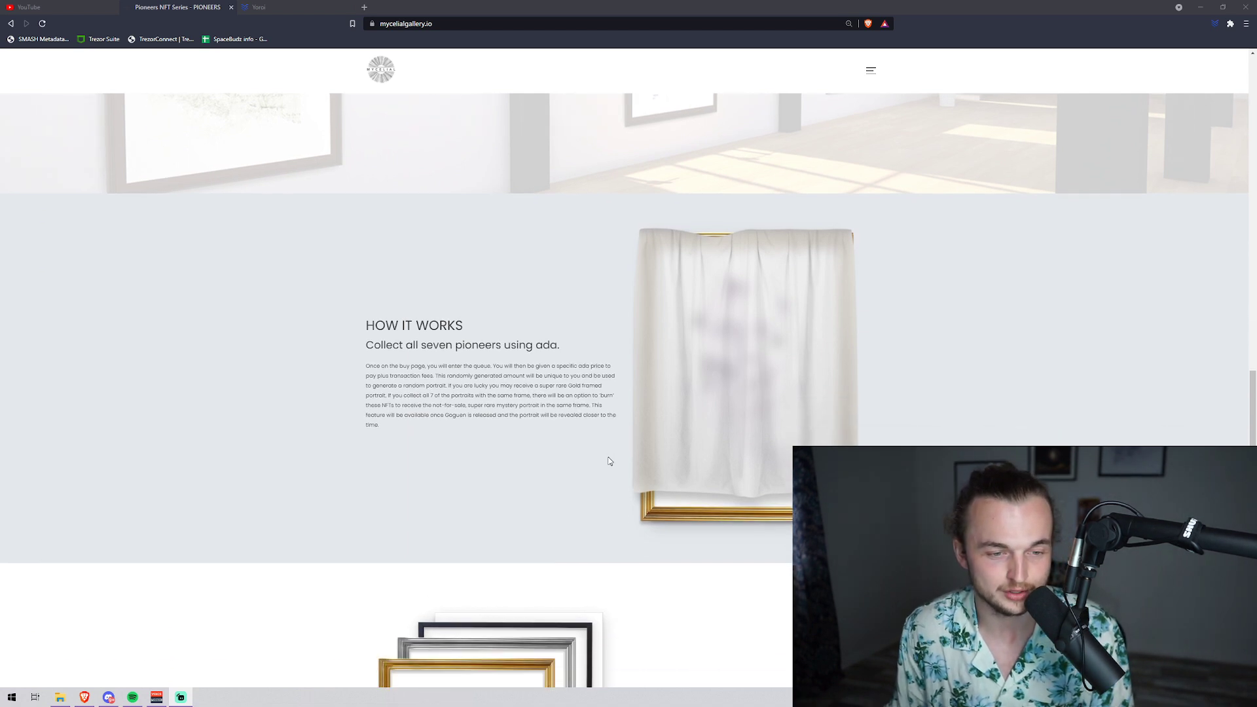
pyautogui.scroll(-1, 516, 399)
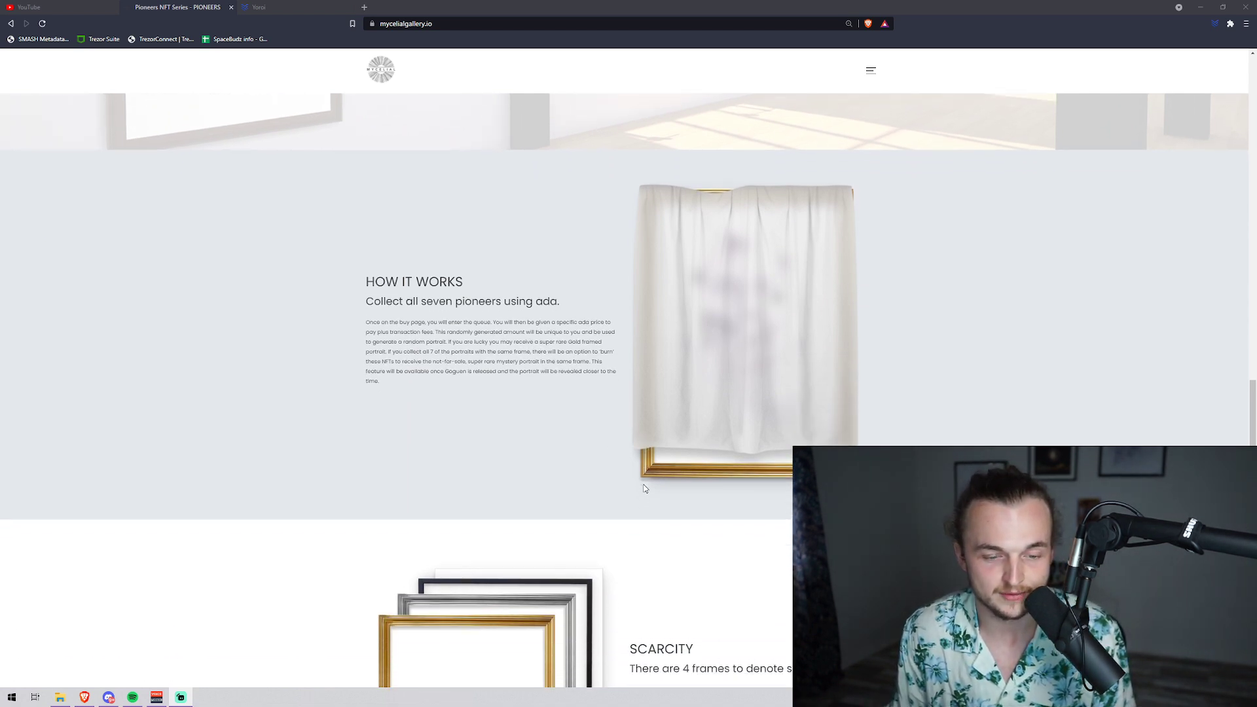
# Step: Examine the seven pioneer portraits and their unframed, black, silver and gold frame quantities
pyautogui.scroll(12, 647, 468)
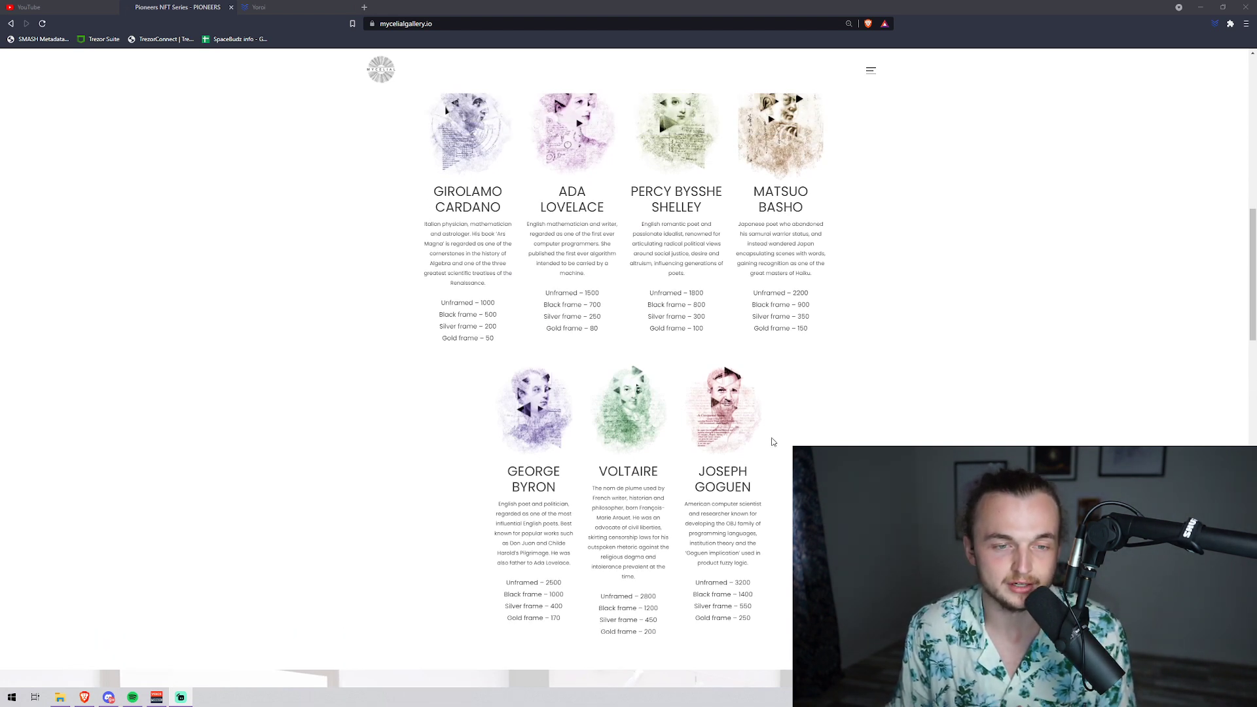
pyautogui.moveTo(561, 292); pyautogui.dragTo(612, 312)
pyautogui.click(804, 389)
pyautogui.scroll(1, 803, 389)
pyautogui.scroll(4, 804, 389)
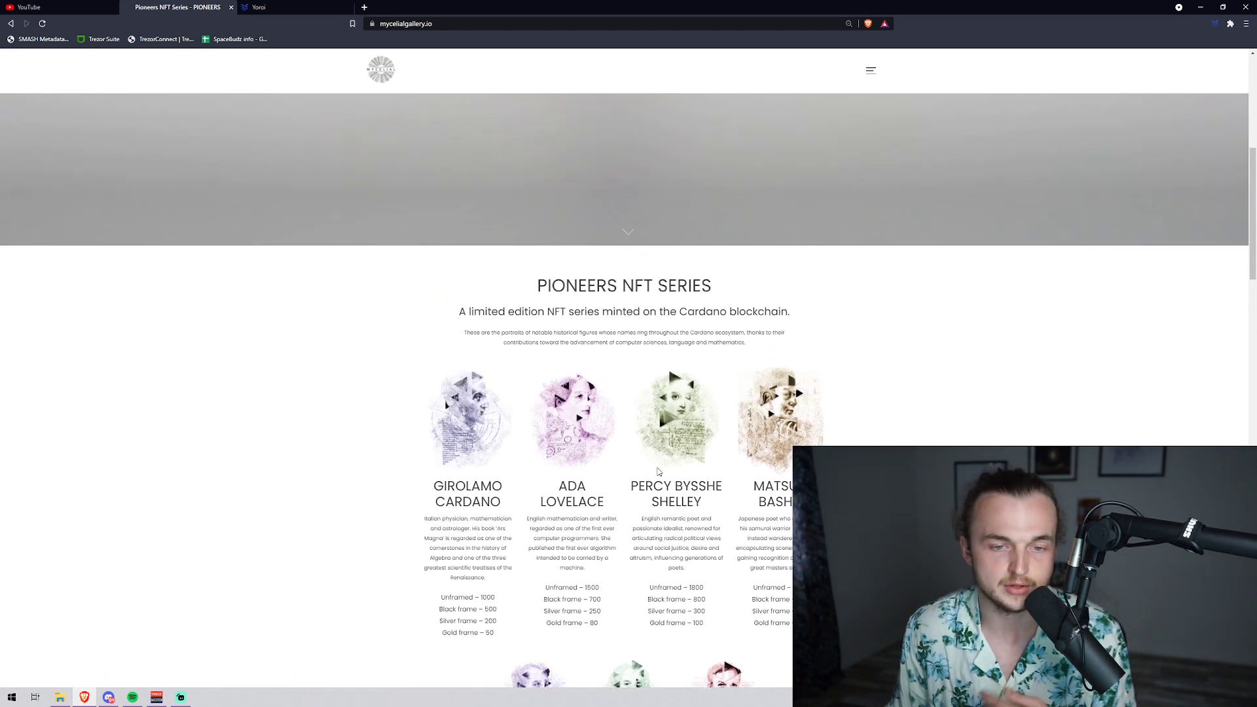
pyautogui.scroll(-2, 660, 471)
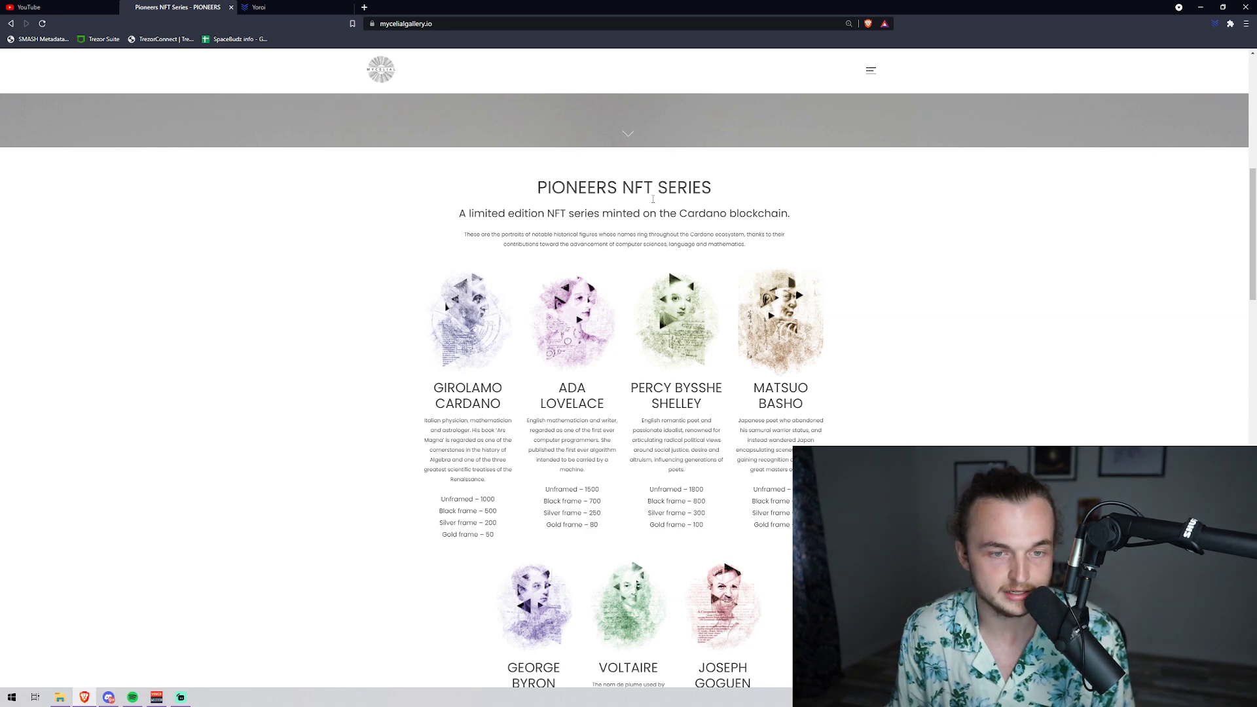
pyautogui.scroll(-3, 613, 496)
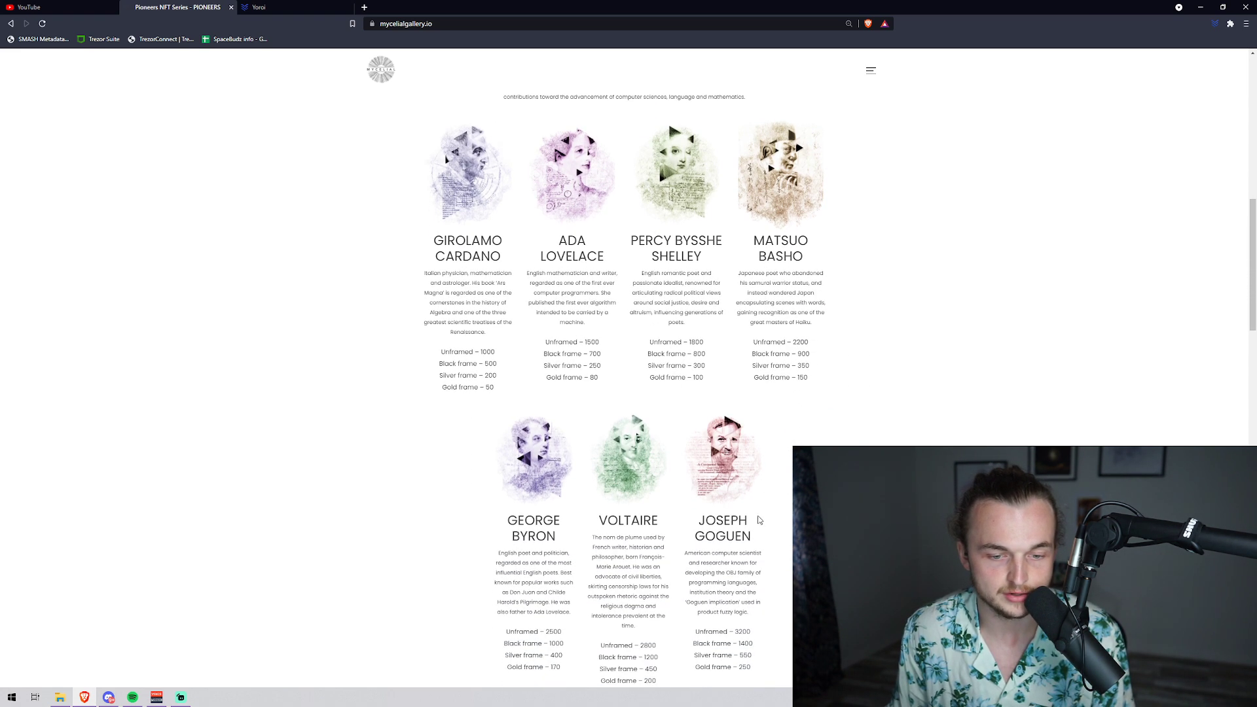
pyautogui.scroll(2, 638, 458)
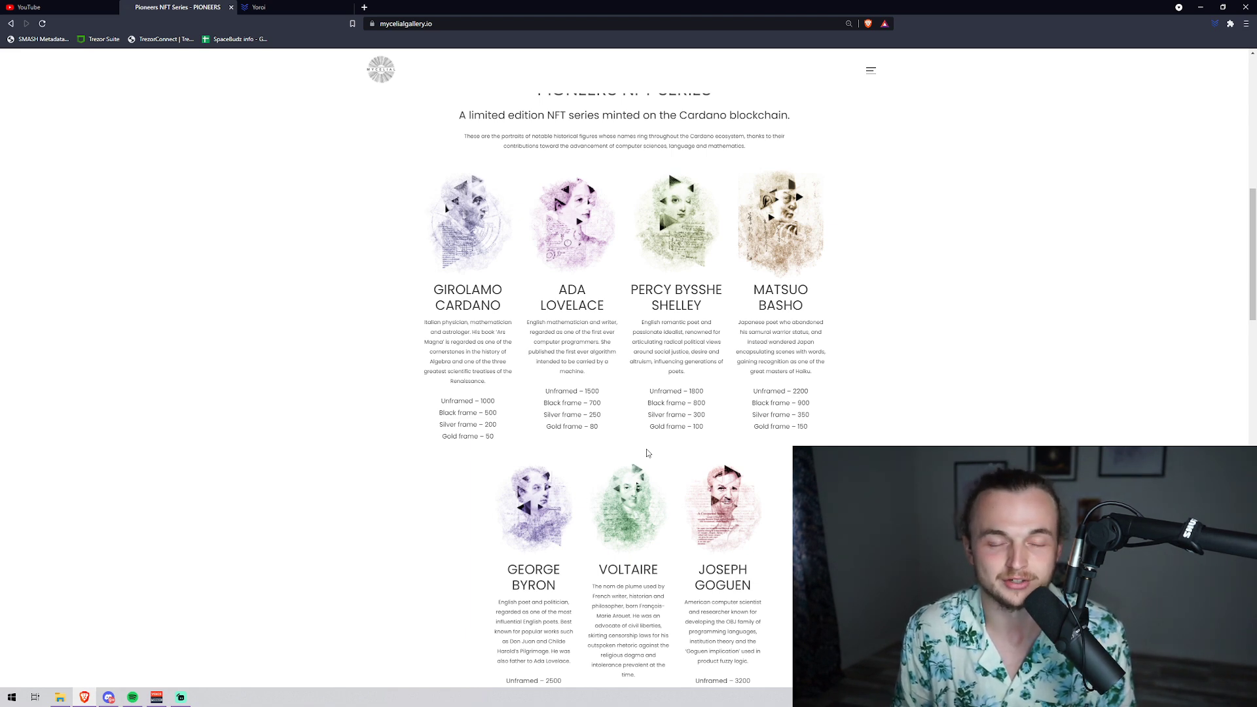
pyautogui.scroll(-2, 801, 407)
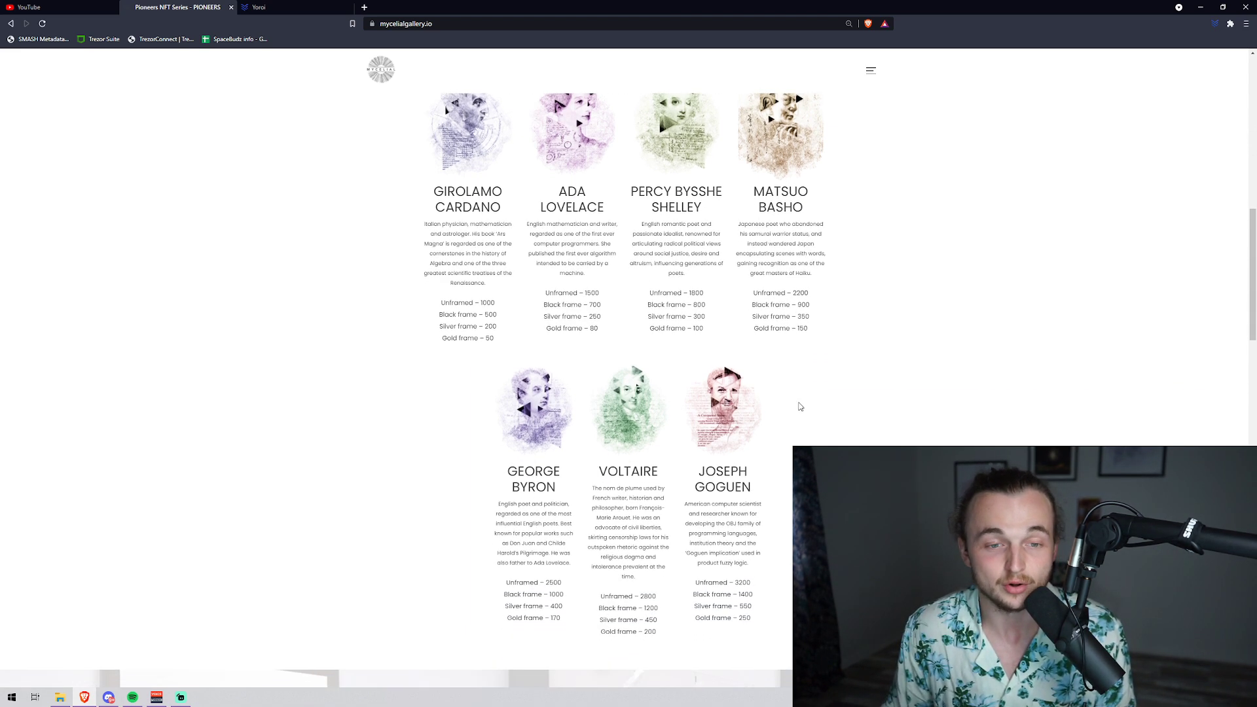
pyautogui.scroll(3, 800, 403)
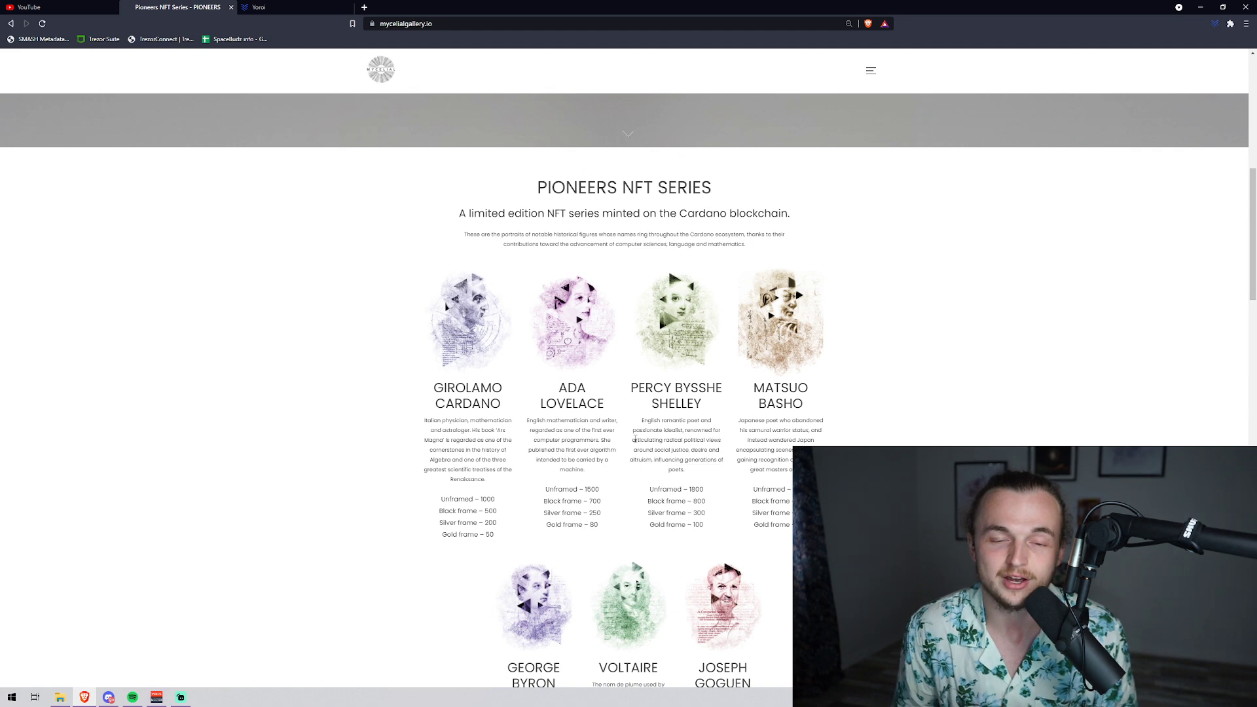
# Step: Read the Scarcity section on how many portraits are available per frame type
pyautogui.scroll(-10, 704, 461)
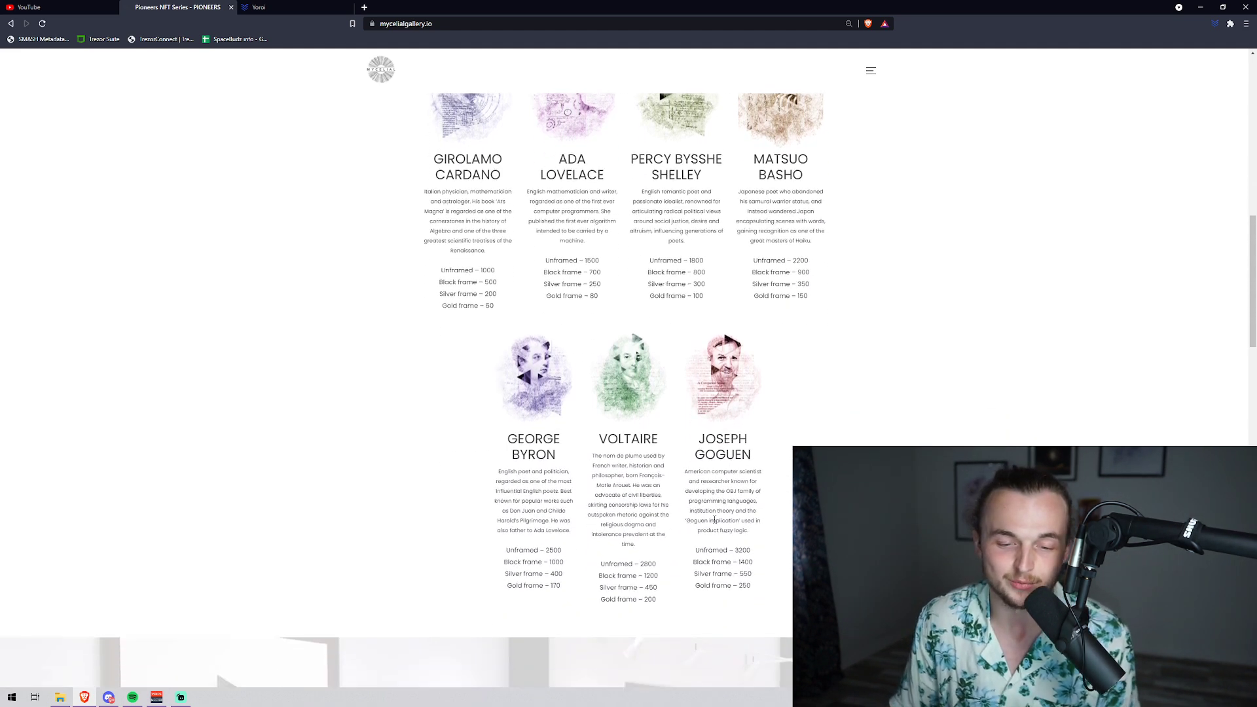
pyautogui.scroll(-7, 770, 407)
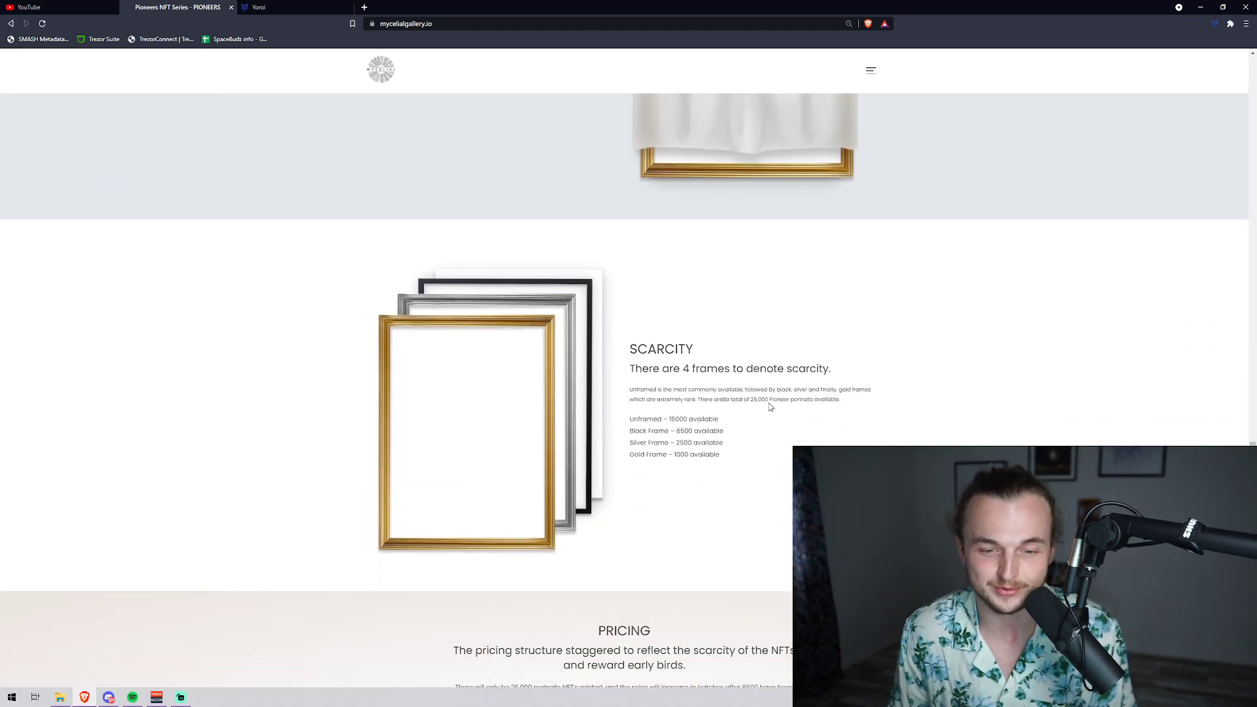
pyautogui.scroll(-2, 769, 403)
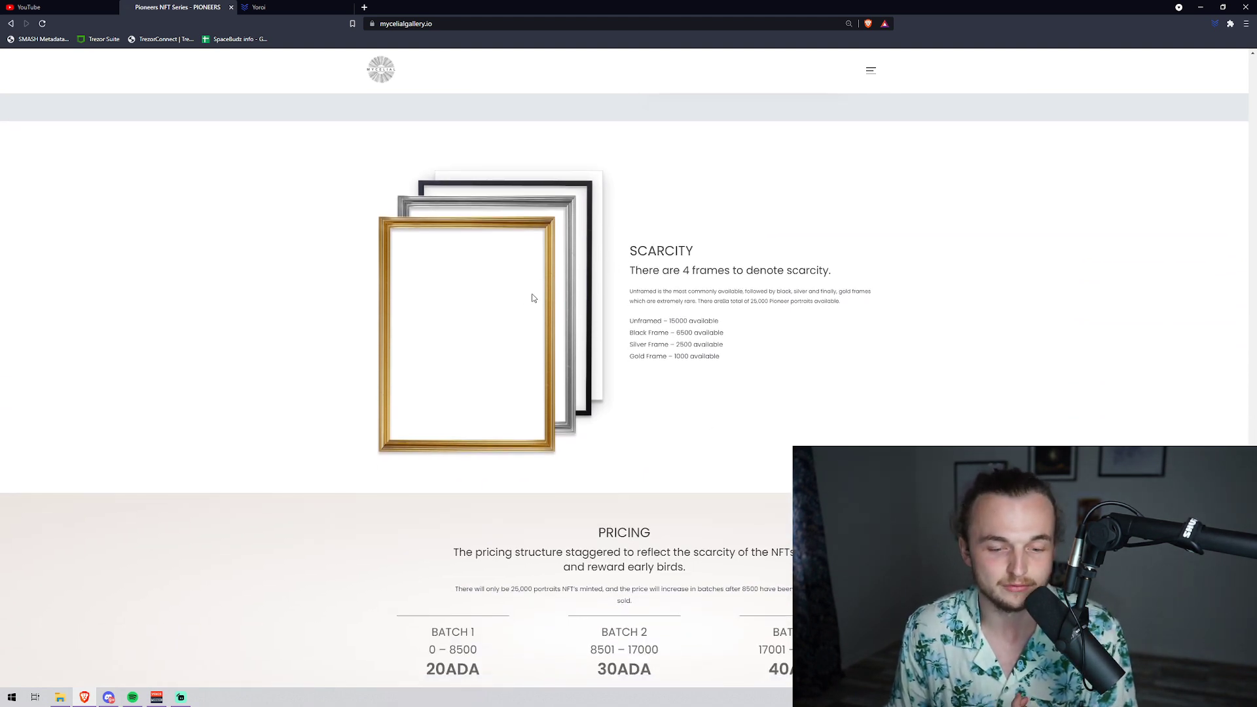
# Step: Examine the Pricing section, comparing the portrait ranges and ADA prices of Batch 1, Batch 2 and Batch 3
pyautogui.scroll(-2, 671, 302)
pyautogui.scroll(-2, 670, 300)
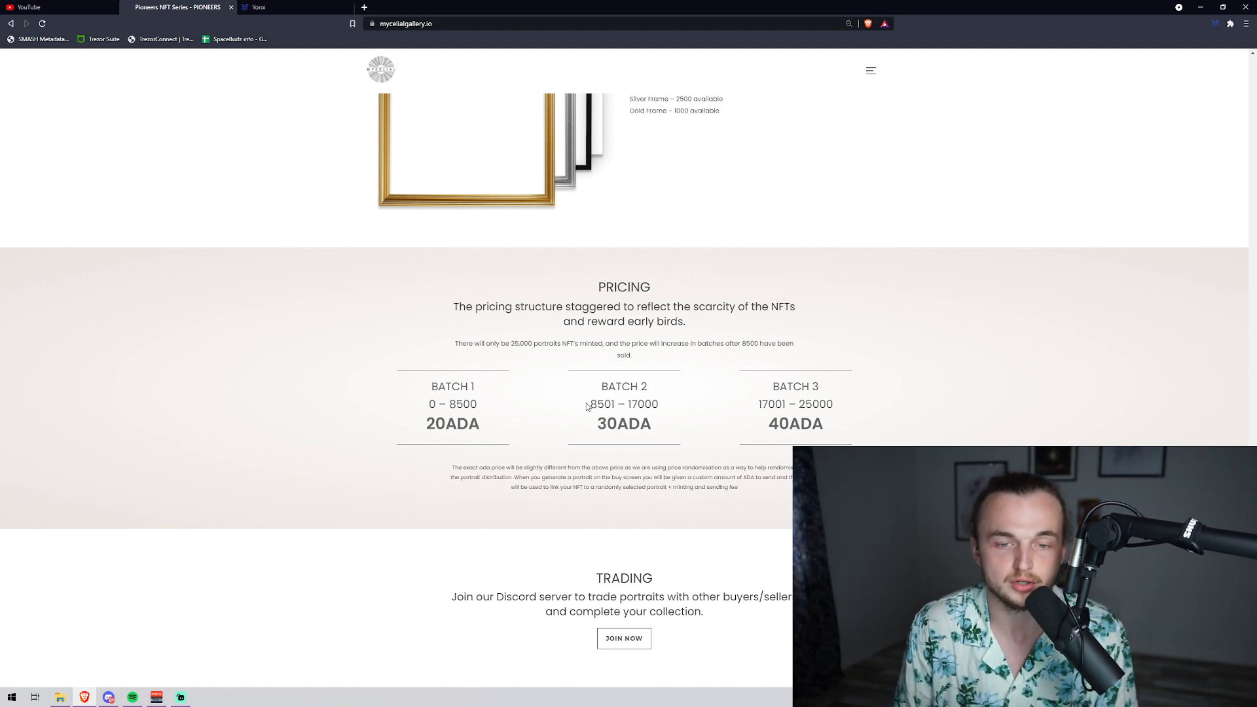
pyautogui.scroll(-1, 588, 406)
pyautogui.moveTo(449, 357); pyautogui.dragTo(478, 360)
pyautogui.click(464, 387)
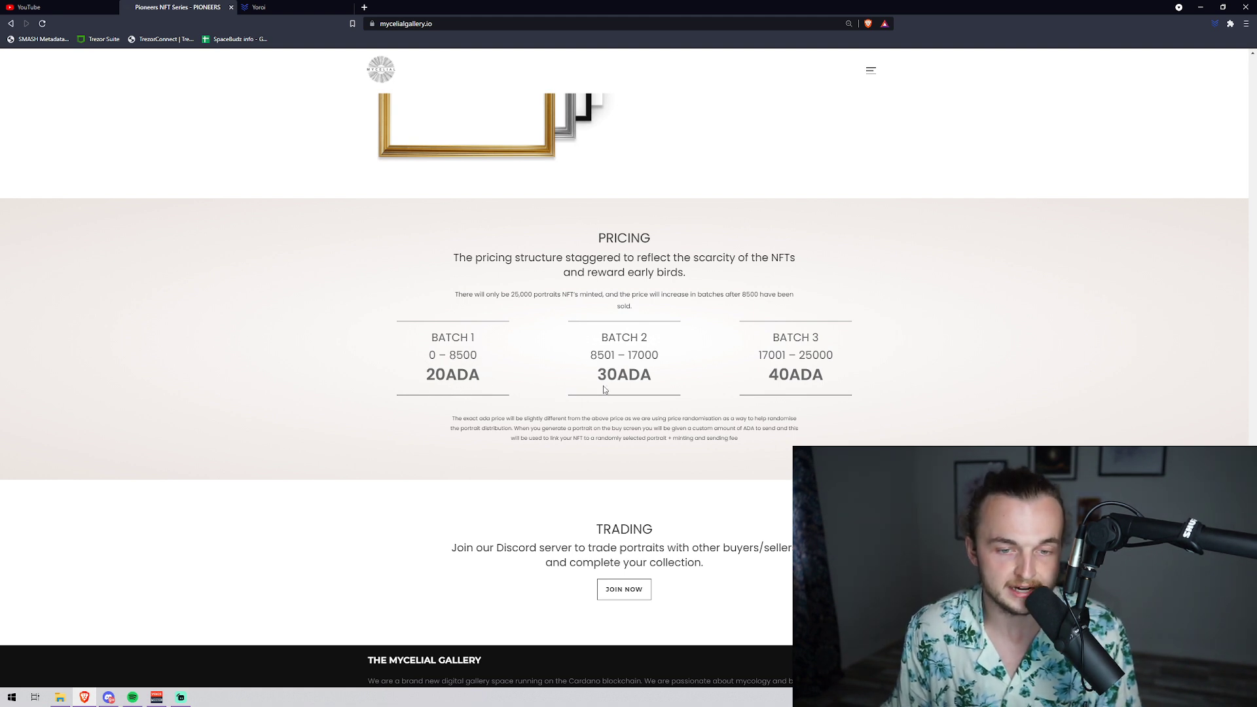
pyautogui.moveTo(591, 354); pyautogui.dragTo(658, 359)
pyautogui.click(656, 375)
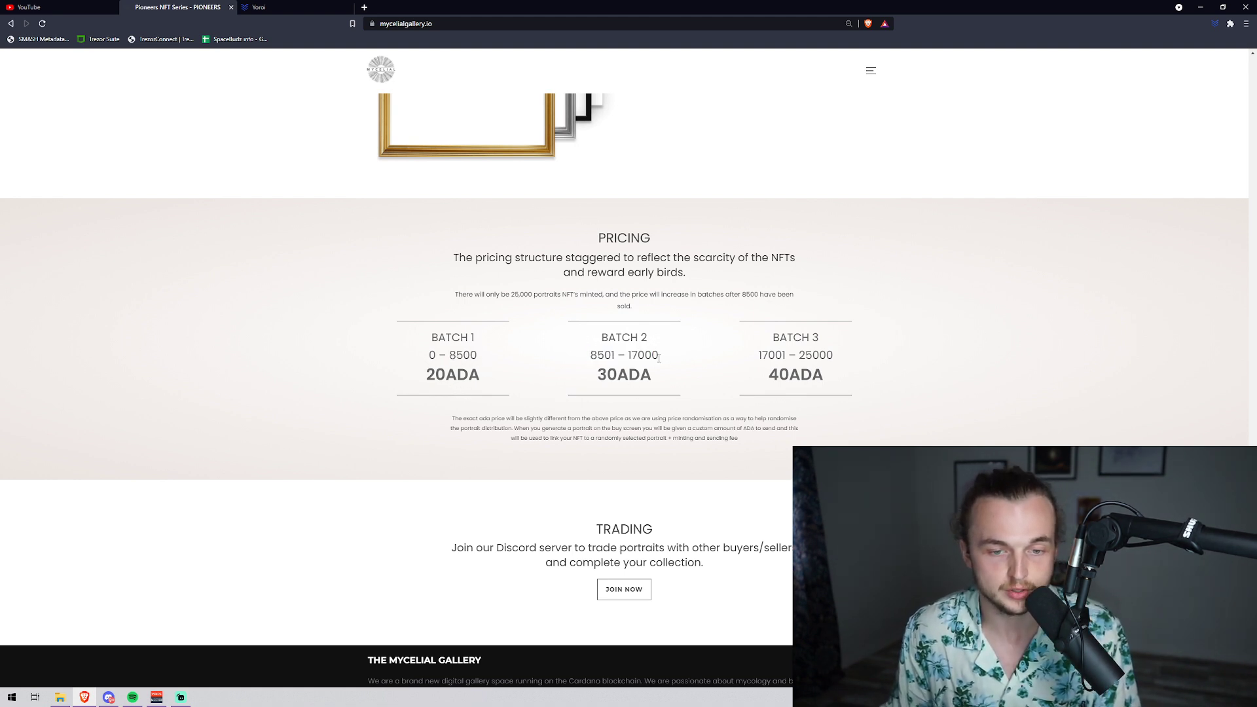
pyautogui.moveTo(749, 357); pyautogui.dragTo(835, 353)
pyautogui.click(836, 354)
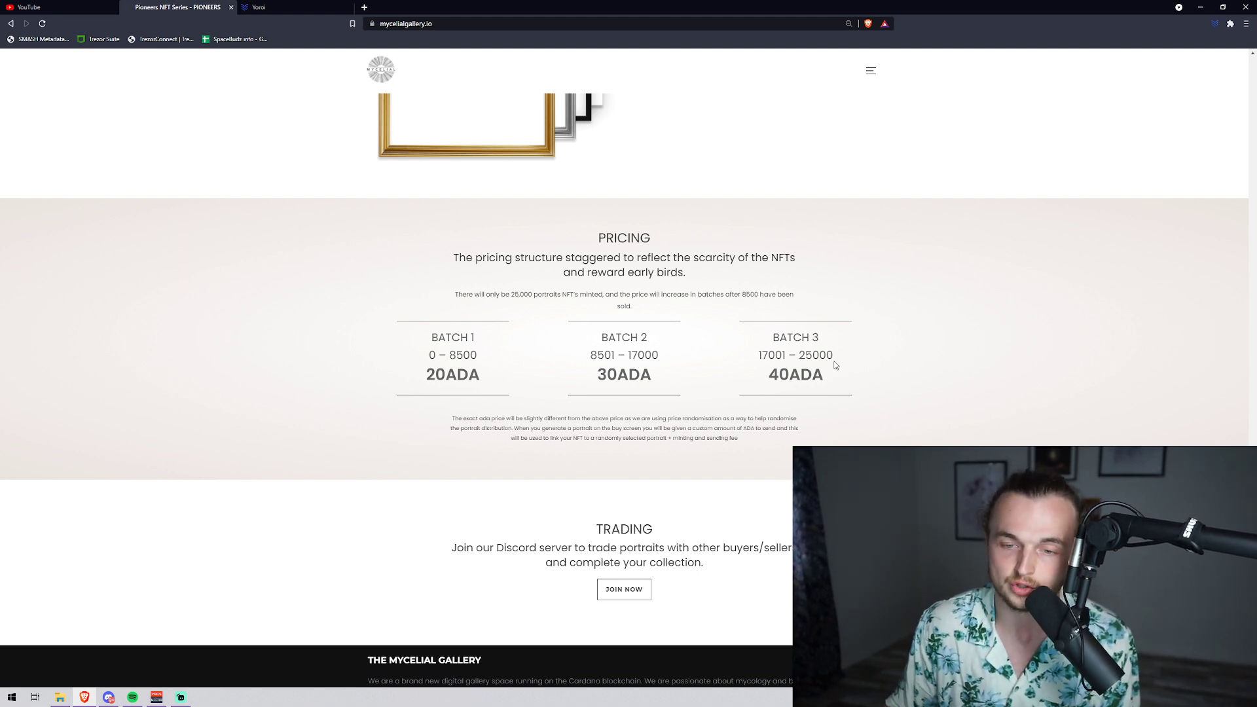
pyautogui.moveTo(838, 360); pyautogui.dragTo(797, 357)
pyautogui.click(915, 361)
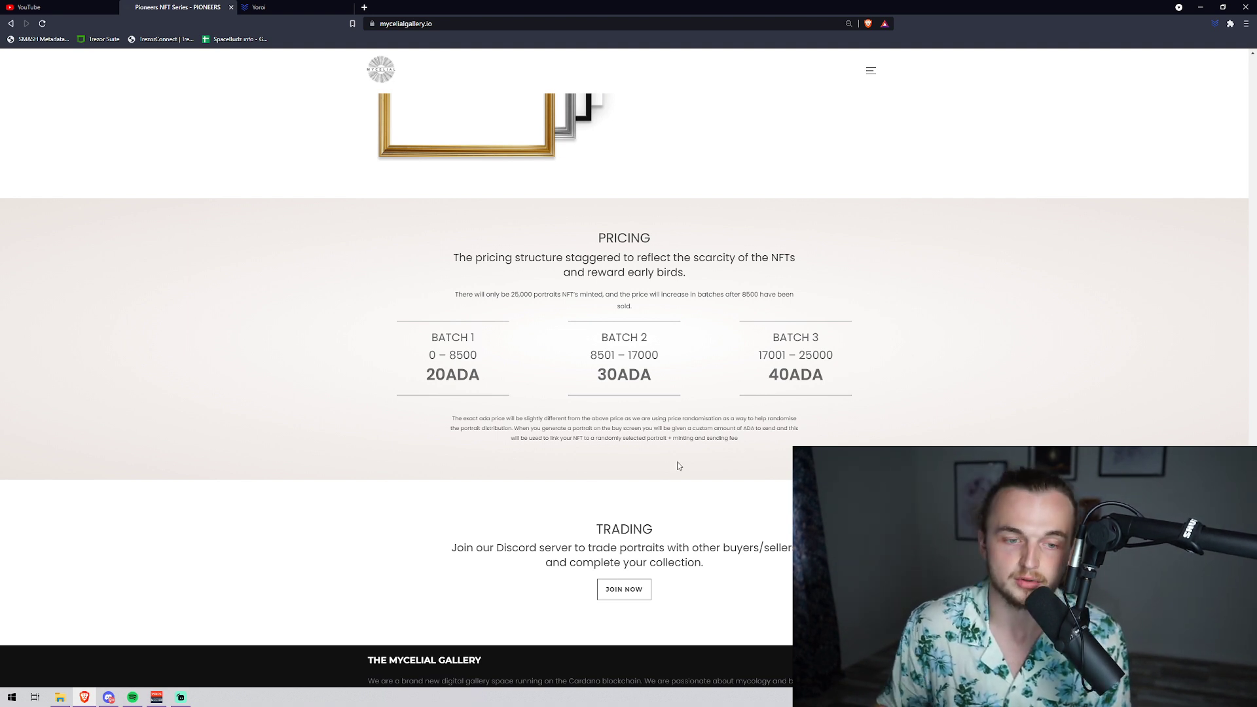
pyautogui.moveTo(478, 355); pyautogui.dragTo(449, 355)
pyautogui.click(505, 342)
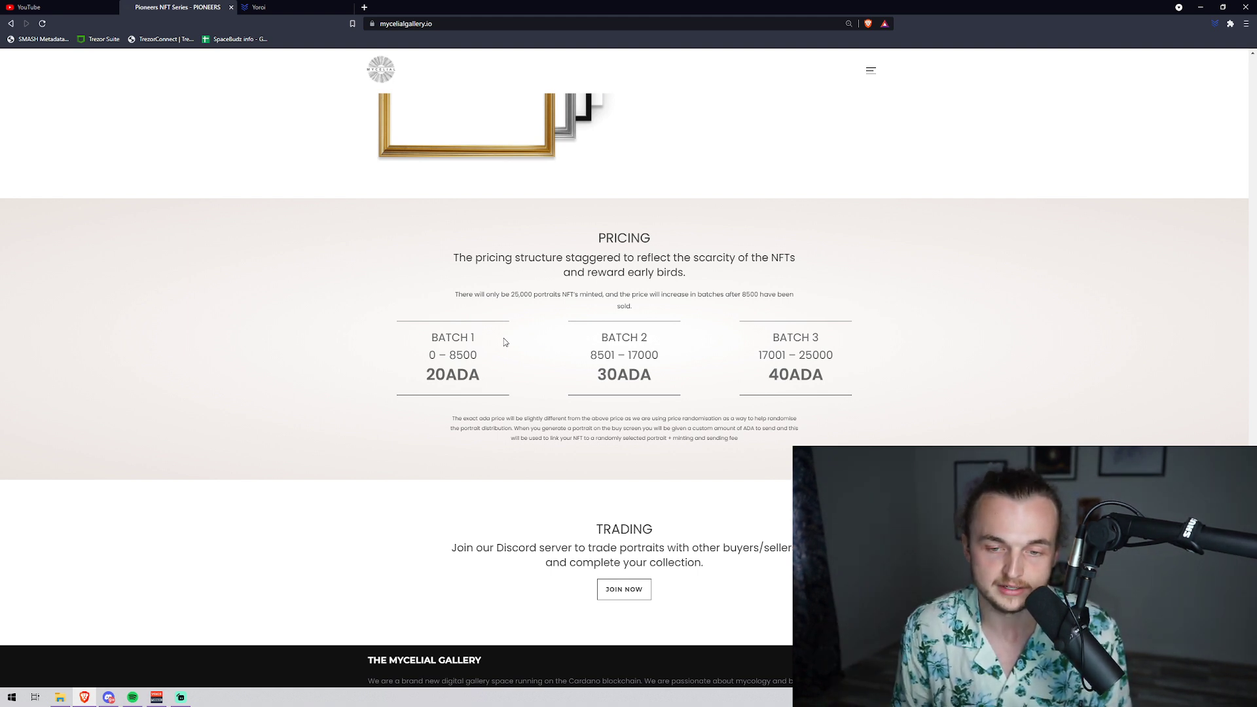
# Step: Compare the gold frame quantities of the Girolamo Cardano and Ada Lovelace portraits in the series overview
pyautogui.scroll(10, 515, 340)
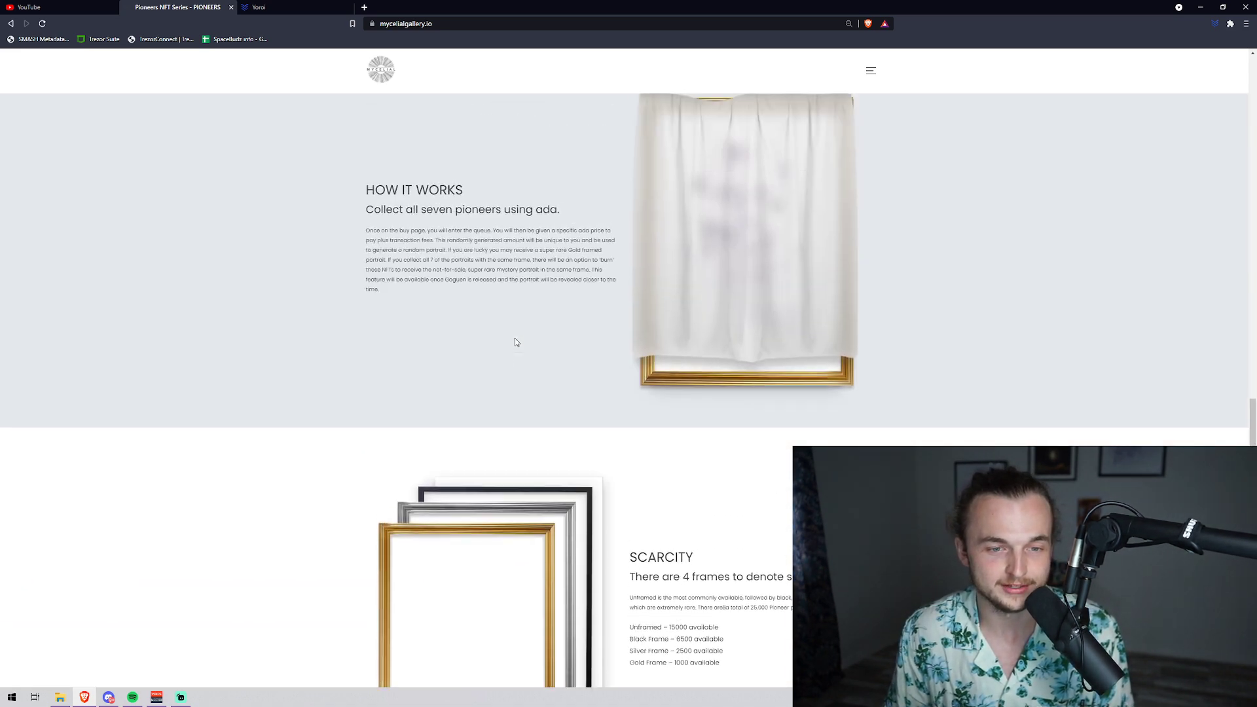
pyautogui.scroll(12, 515, 341)
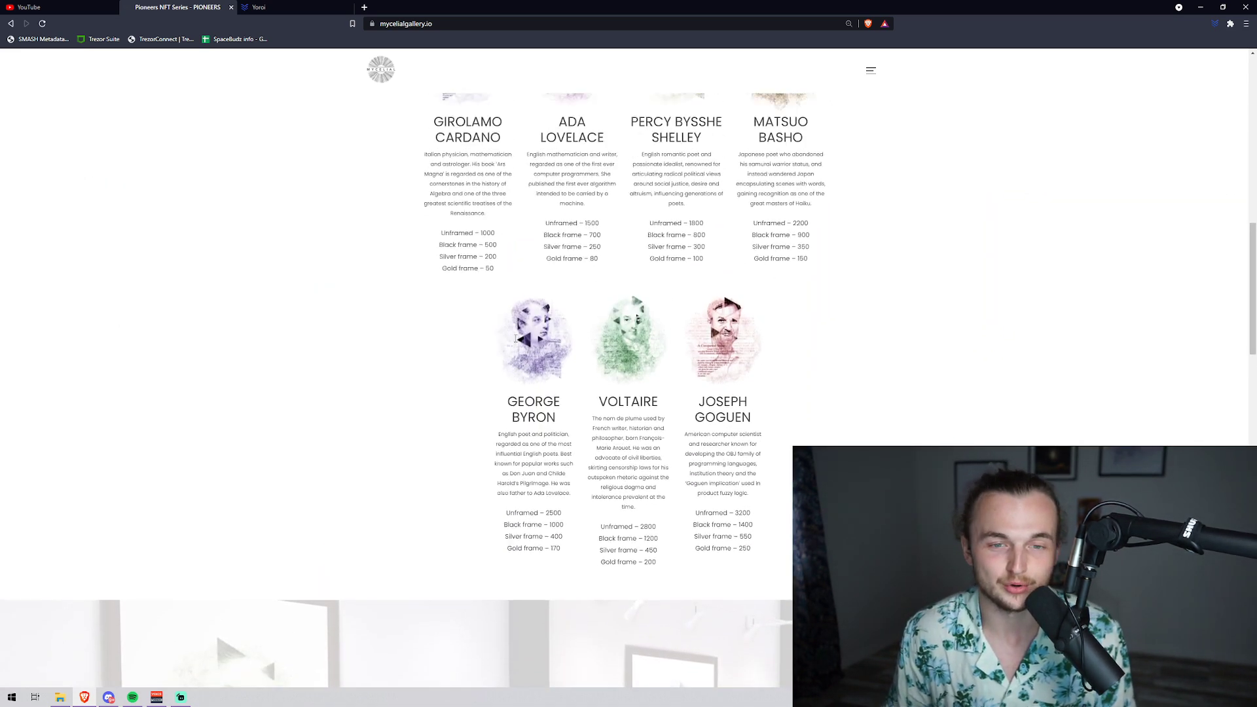
pyautogui.scroll(-1, 468, 435)
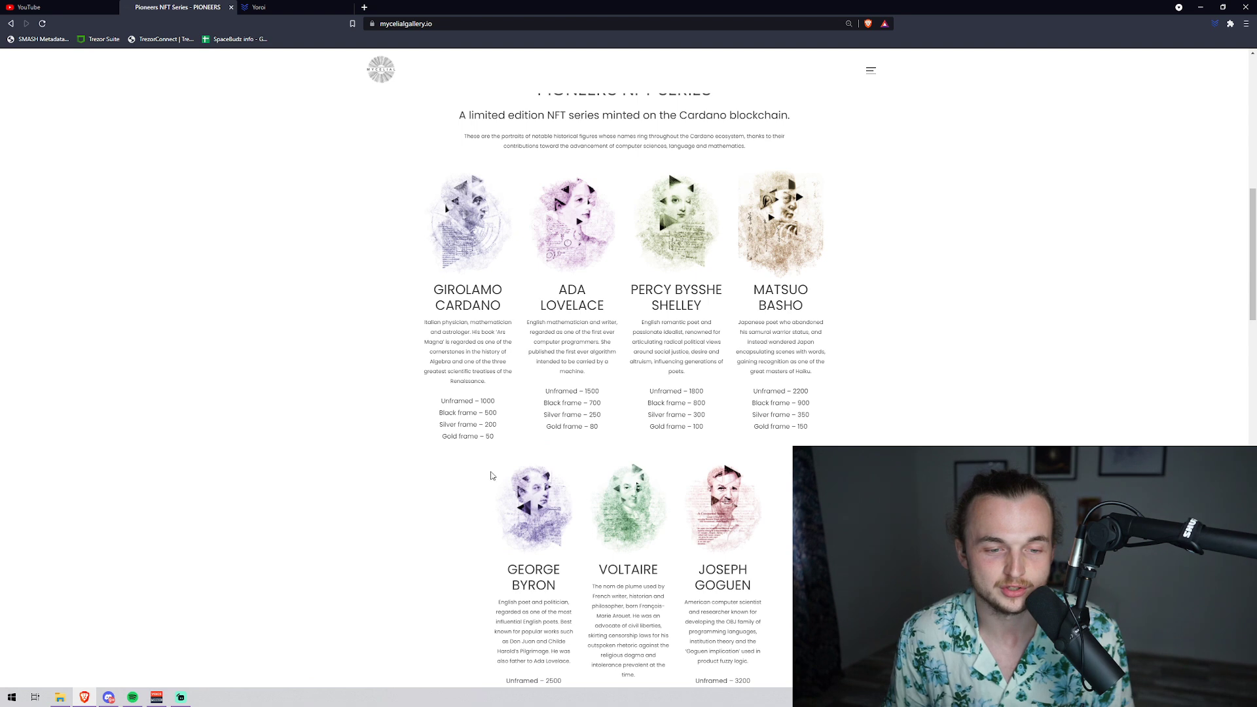
pyautogui.tripleClick(469, 435)
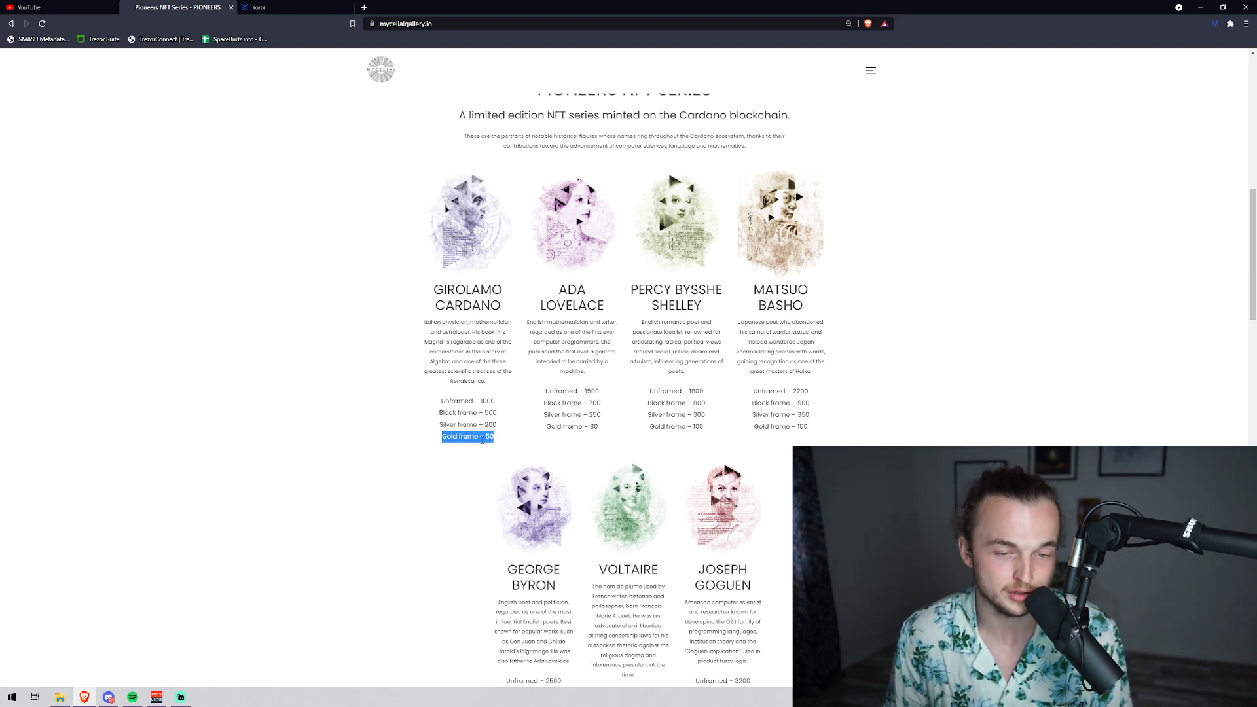
pyautogui.tripleClick(591, 429)
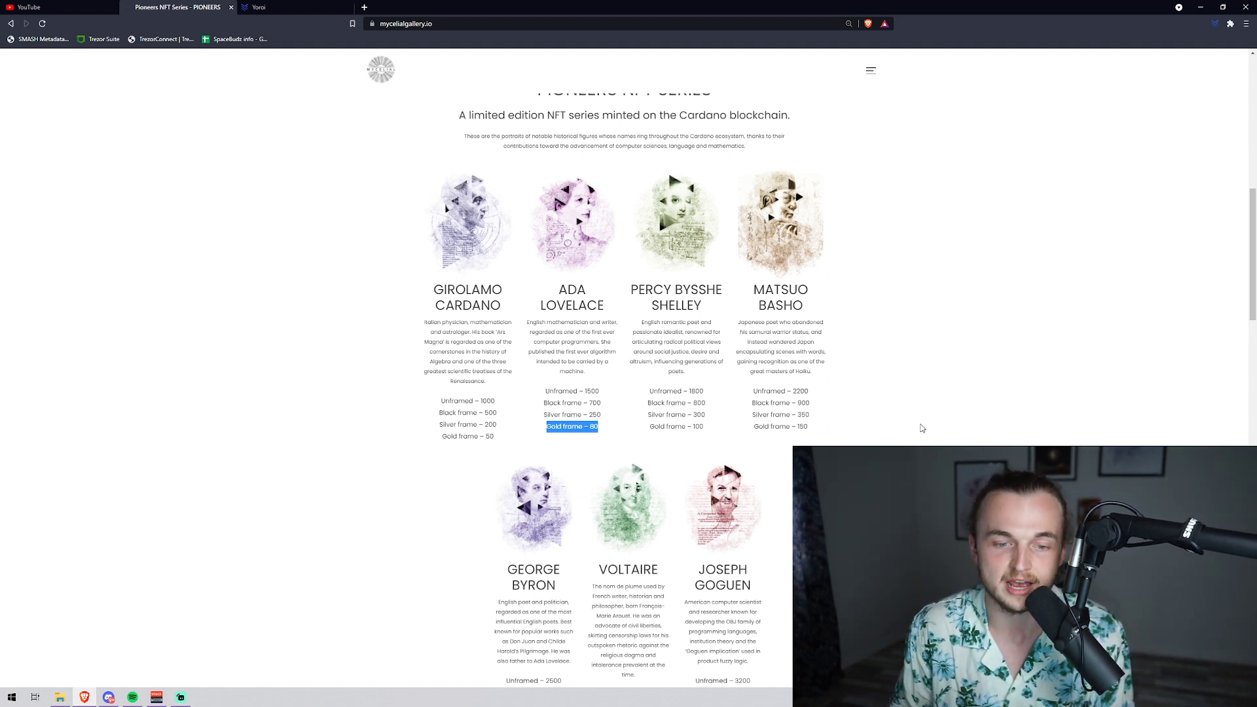
pyautogui.tripleClick(470, 438)
pyautogui.click(725, 465)
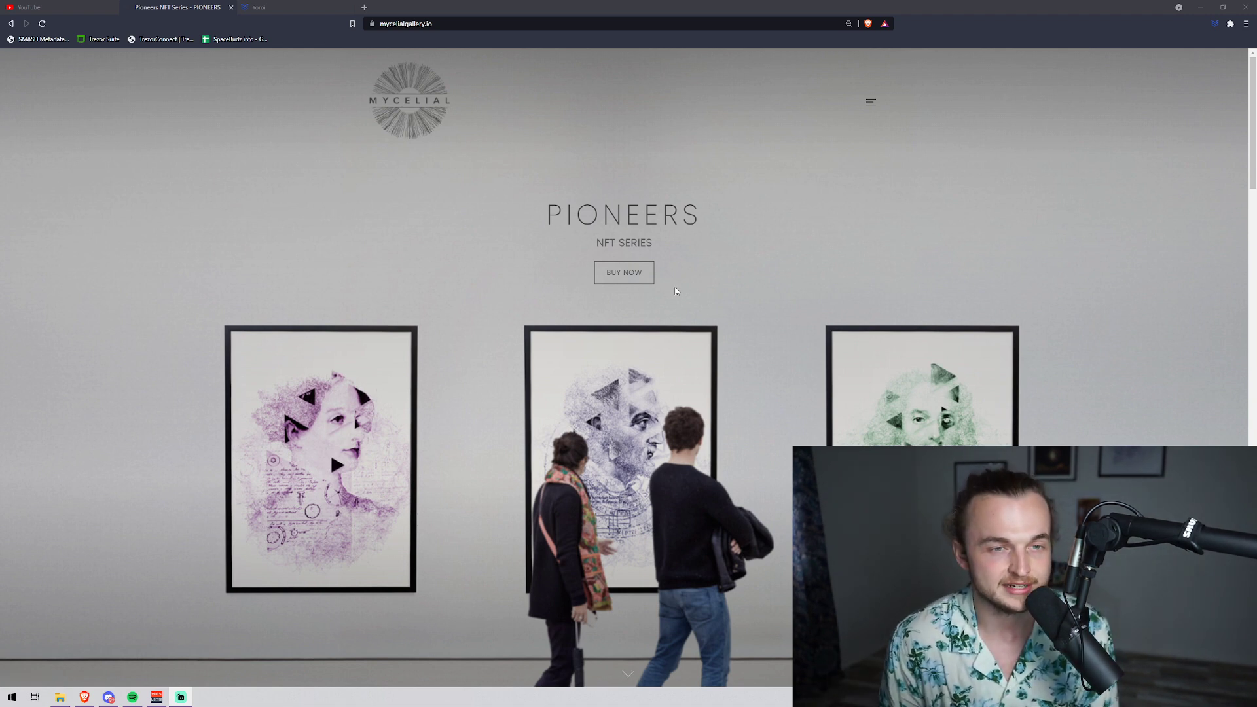
# Step: Open the Pioneers NFT purchase page and submit an order with a quantity of 3
pyautogui.click(637, 280)
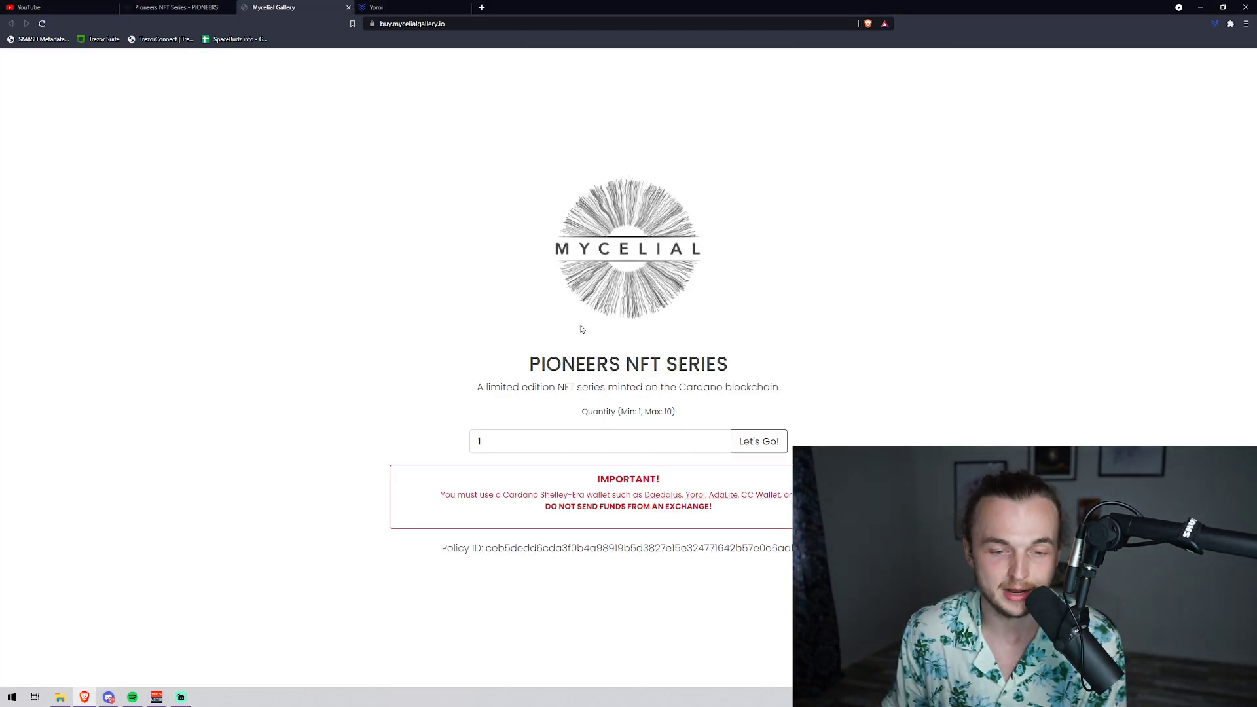
pyautogui.click(581, 441)
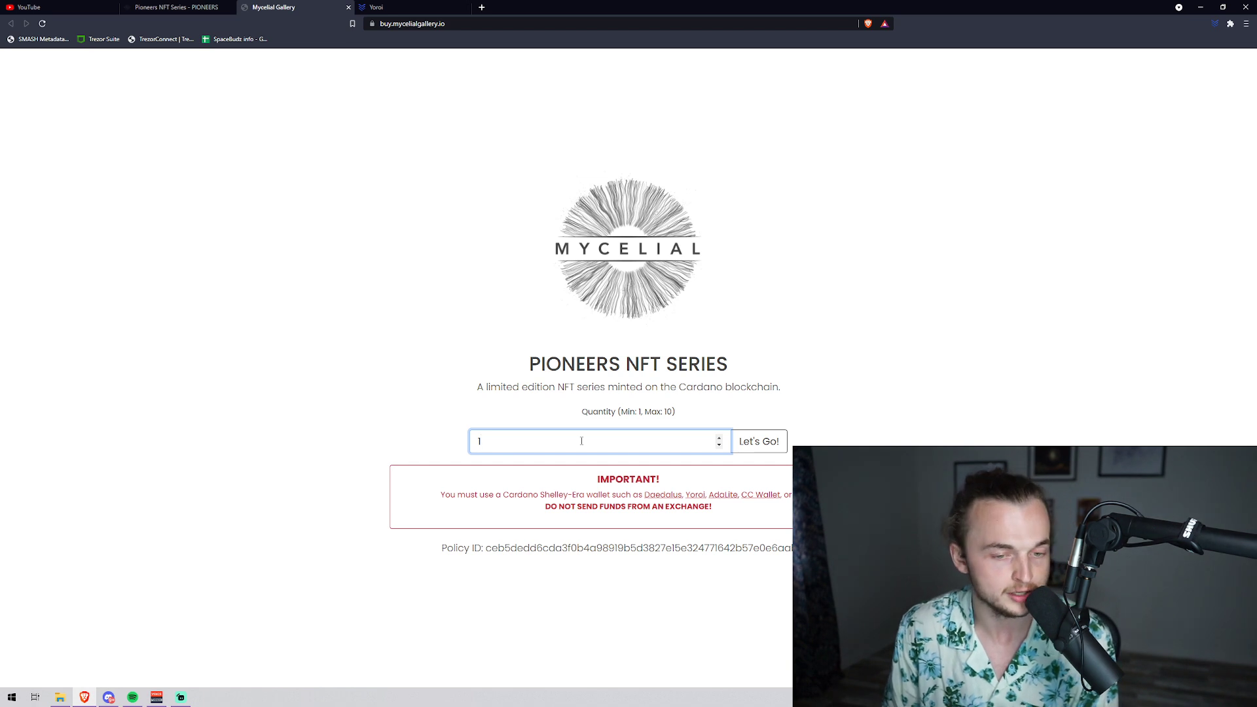
pyautogui.press('BackSpace')
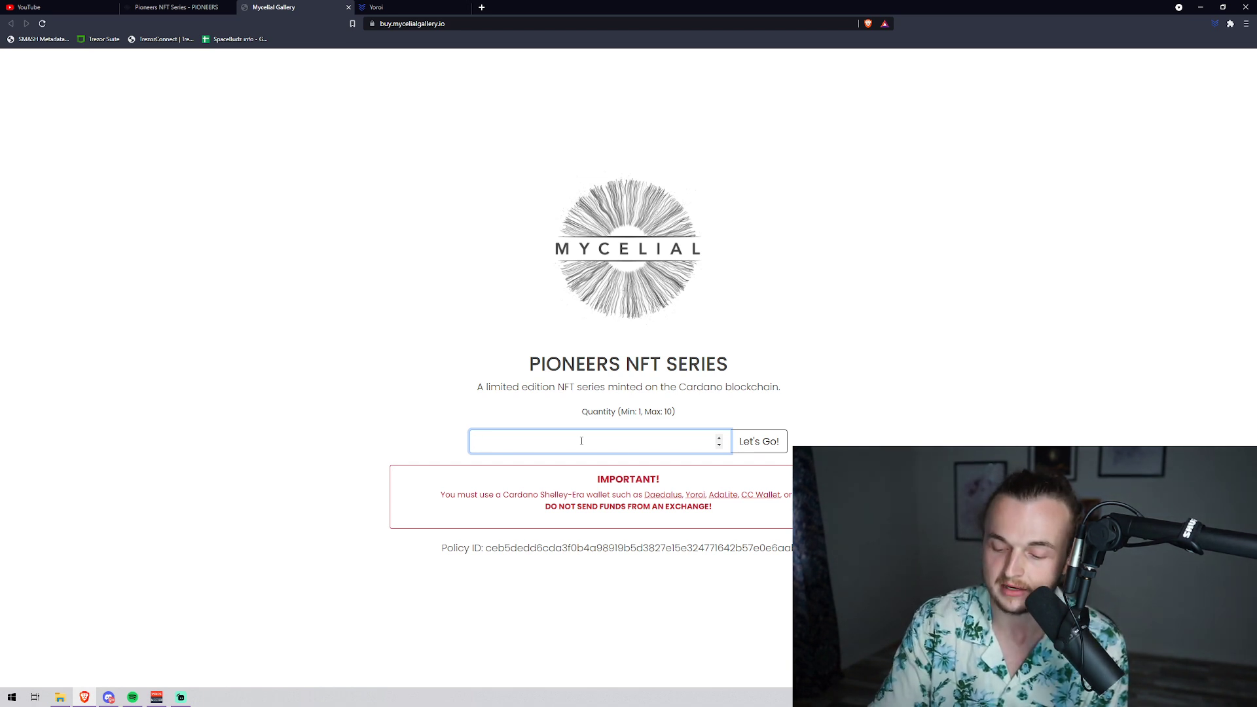
pyautogui.write('3')
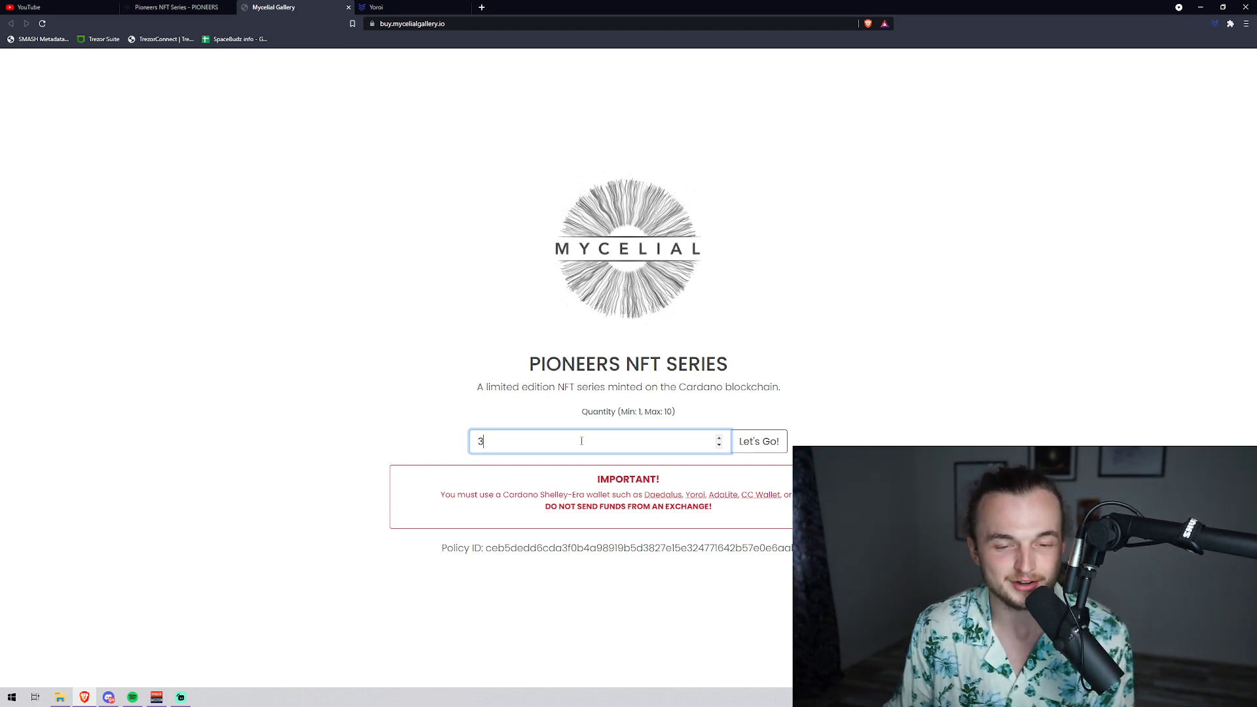
pyautogui.click(754, 441)
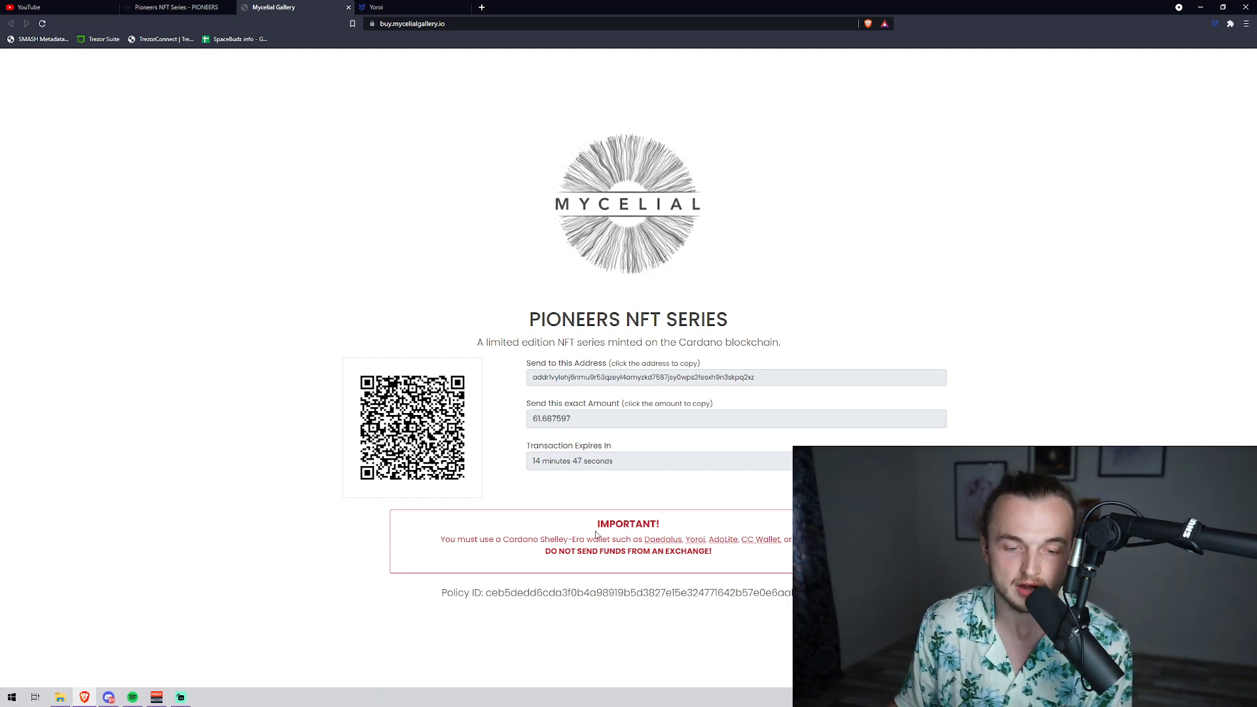
# Step: Copy the payment address from the Pioneers order page and enter it as the receiver in the Yoroi send form
pyautogui.click(584, 378)
pyautogui.hotkey('ctrl', 'c')
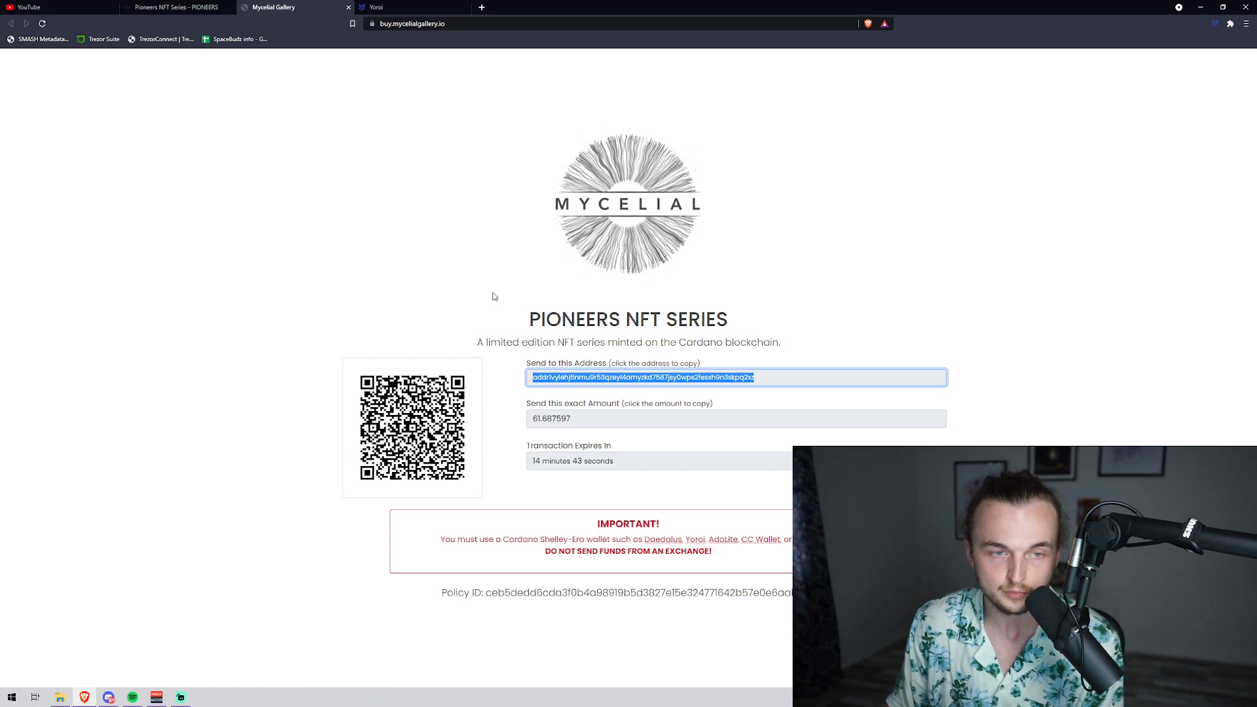
pyautogui.click(432, 7)
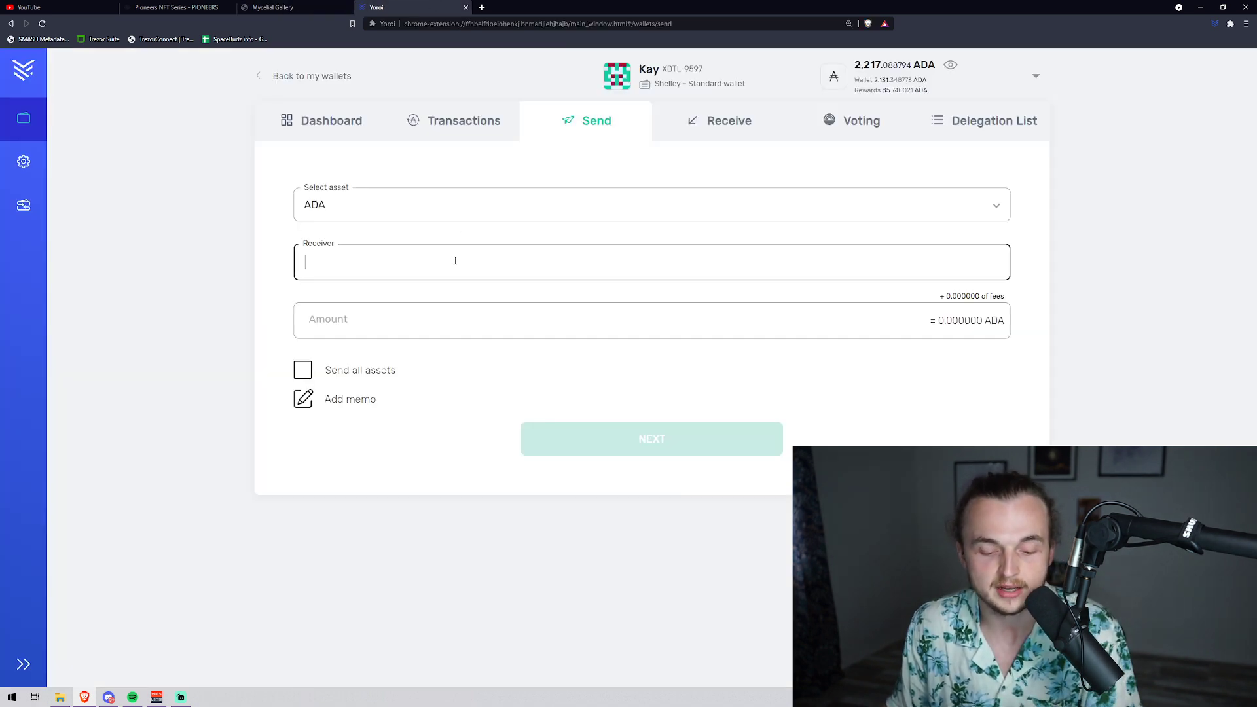
pyautogui.hotkey('ctrl', 'v')
# Step: Copy the exact ADA amount from the order page and set the Yoroi transfer amount to 61.687597
pyautogui.click(429, 308)
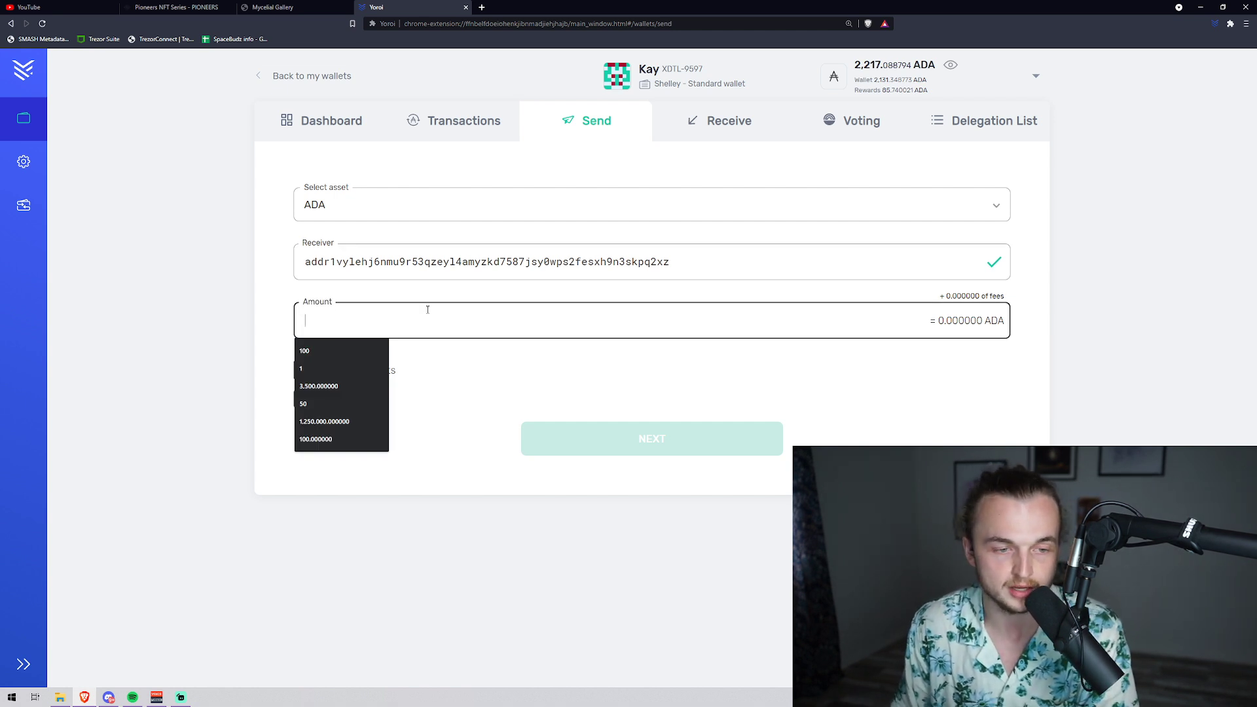
pyautogui.click(274, 7)
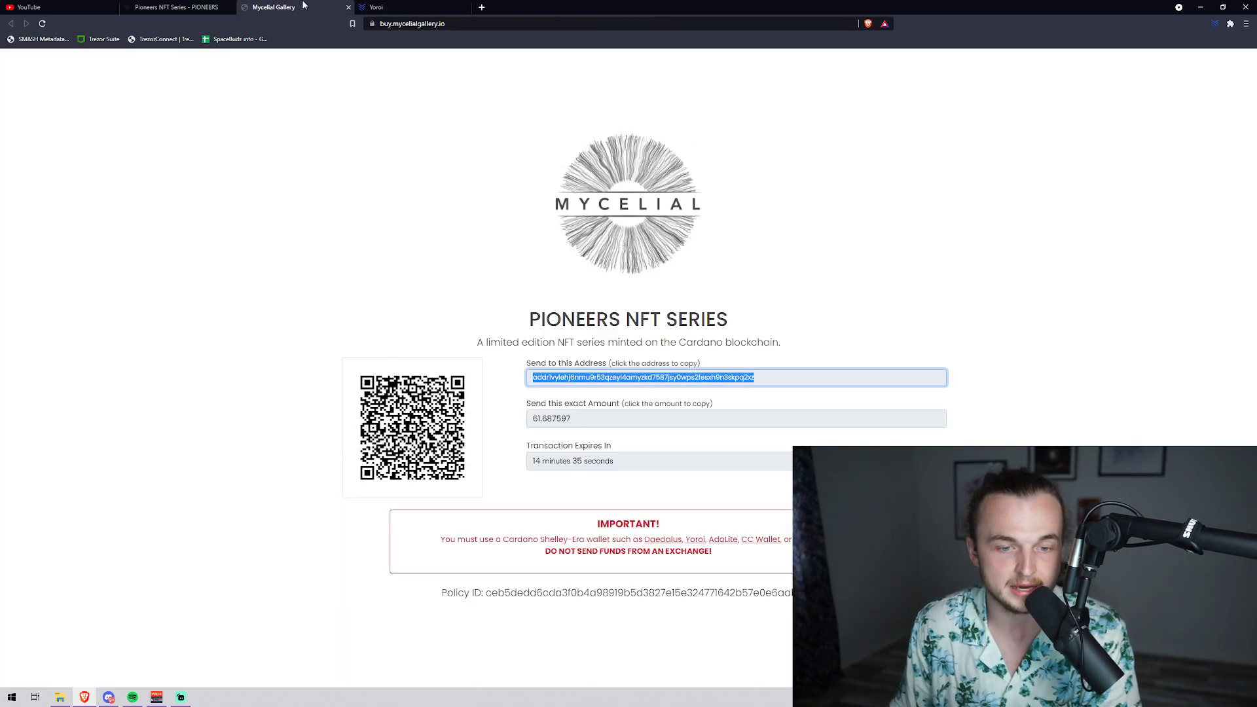
pyautogui.click(566, 417)
pyautogui.click(566, 418)
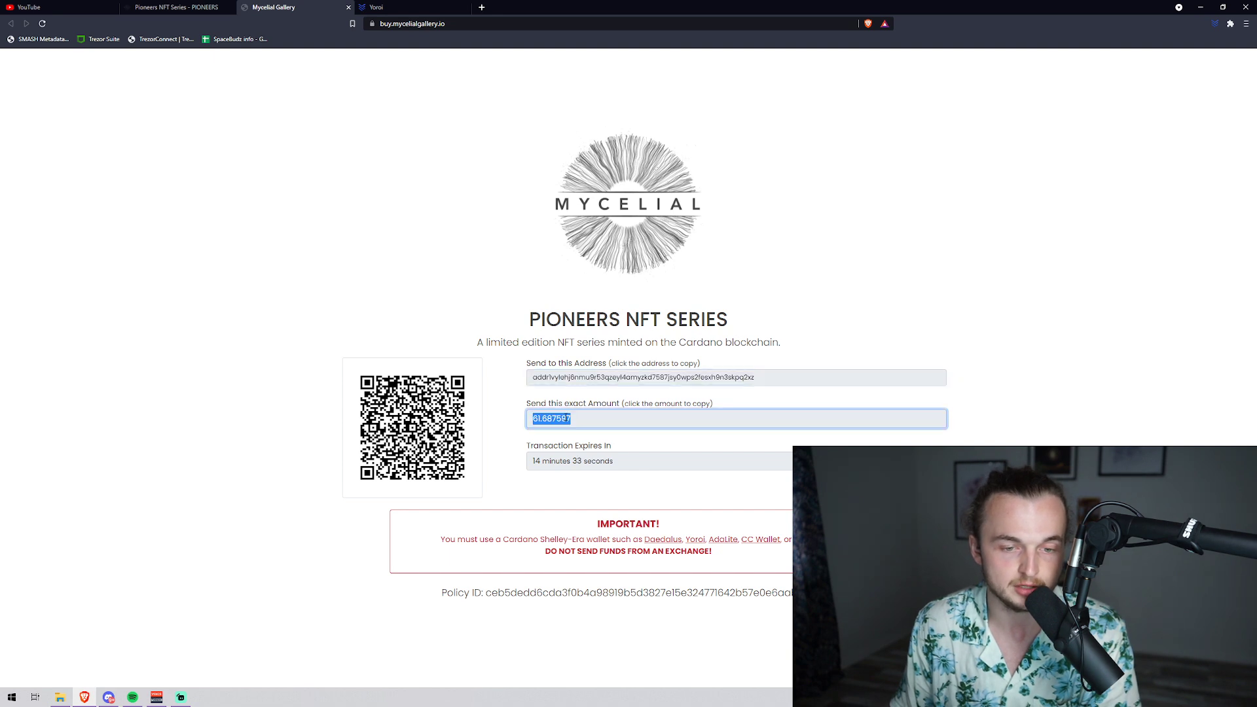
pyautogui.click(393, 6)
pyautogui.hotkey('ctrl', 'v')
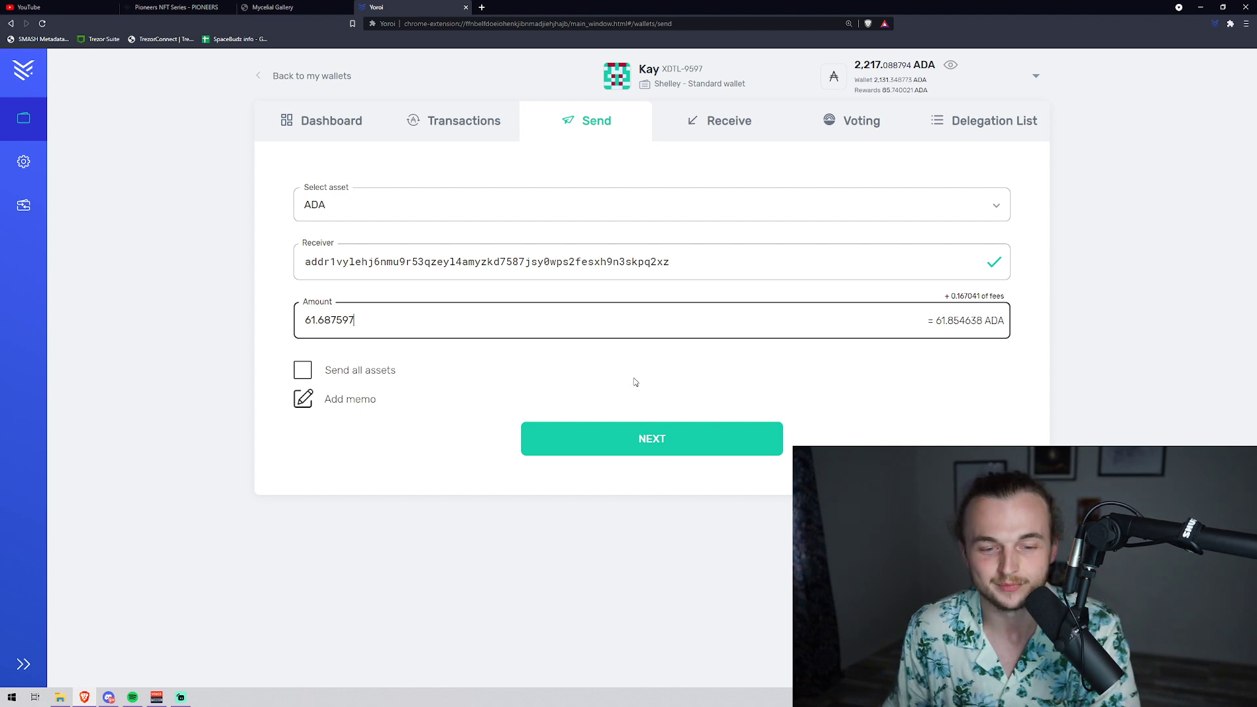
# Step: Proceed to the transaction confirmation, enter the wallet's spending password, send the ADA, and return to the Mycelial Gallery order page
pyautogui.click(672, 450)
pyautogui.click(665, 429)
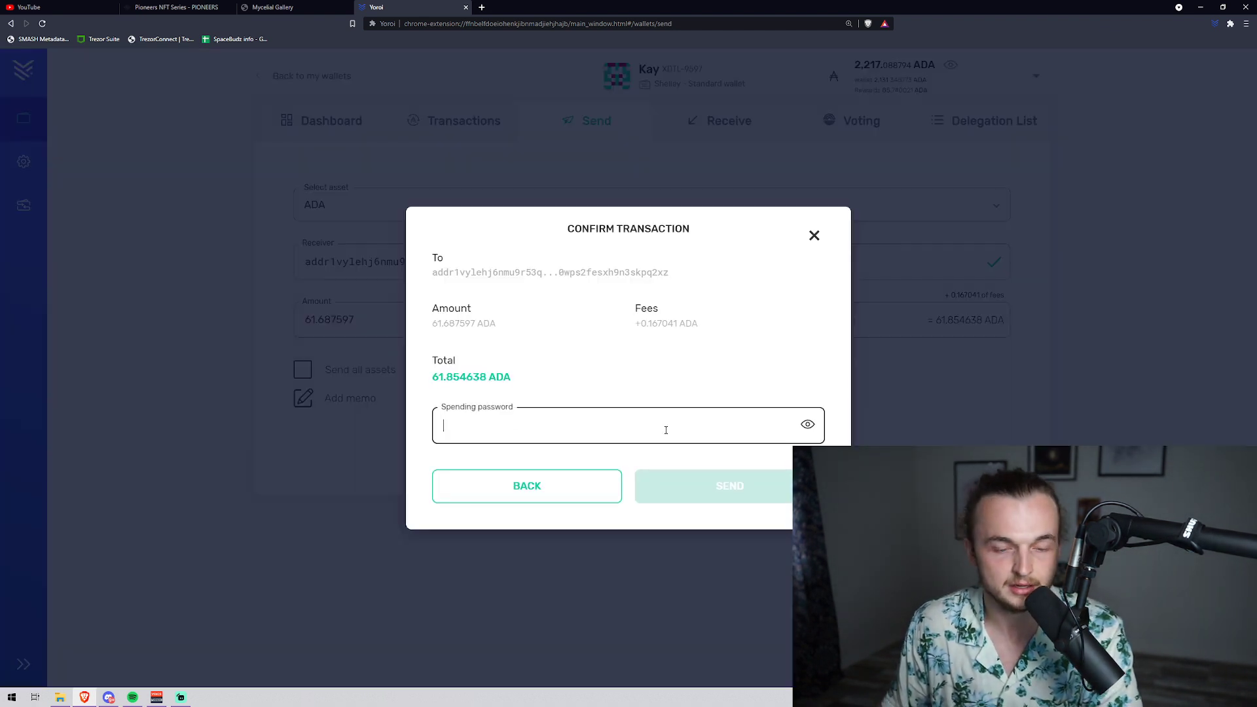
pyautogui.hotkey('ctrl', 'v')
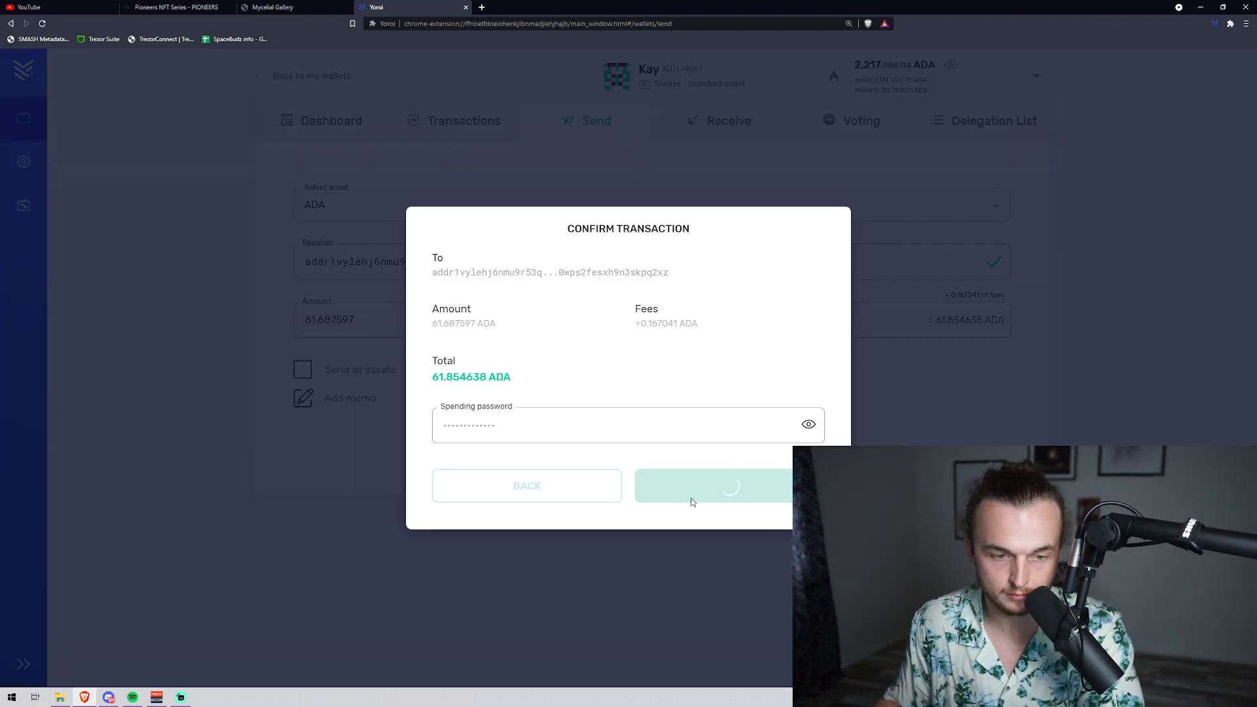
pyautogui.click(690, 491)
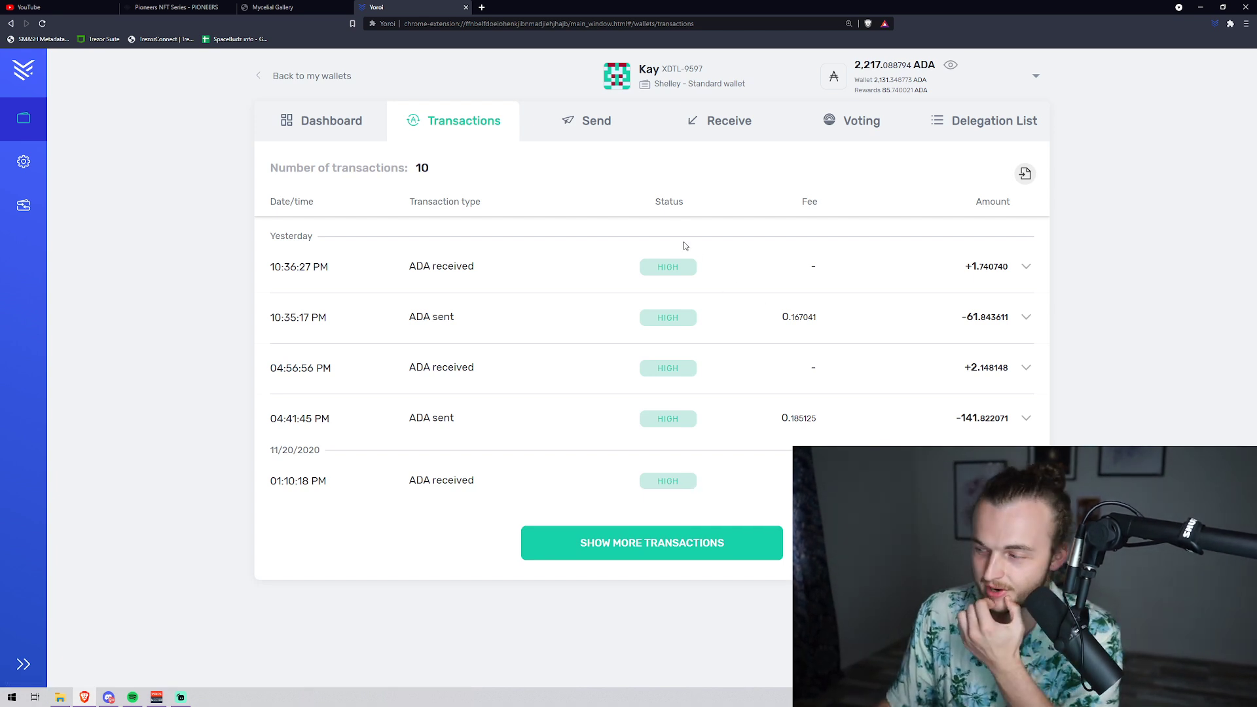
pyautogui.click(307, 7)
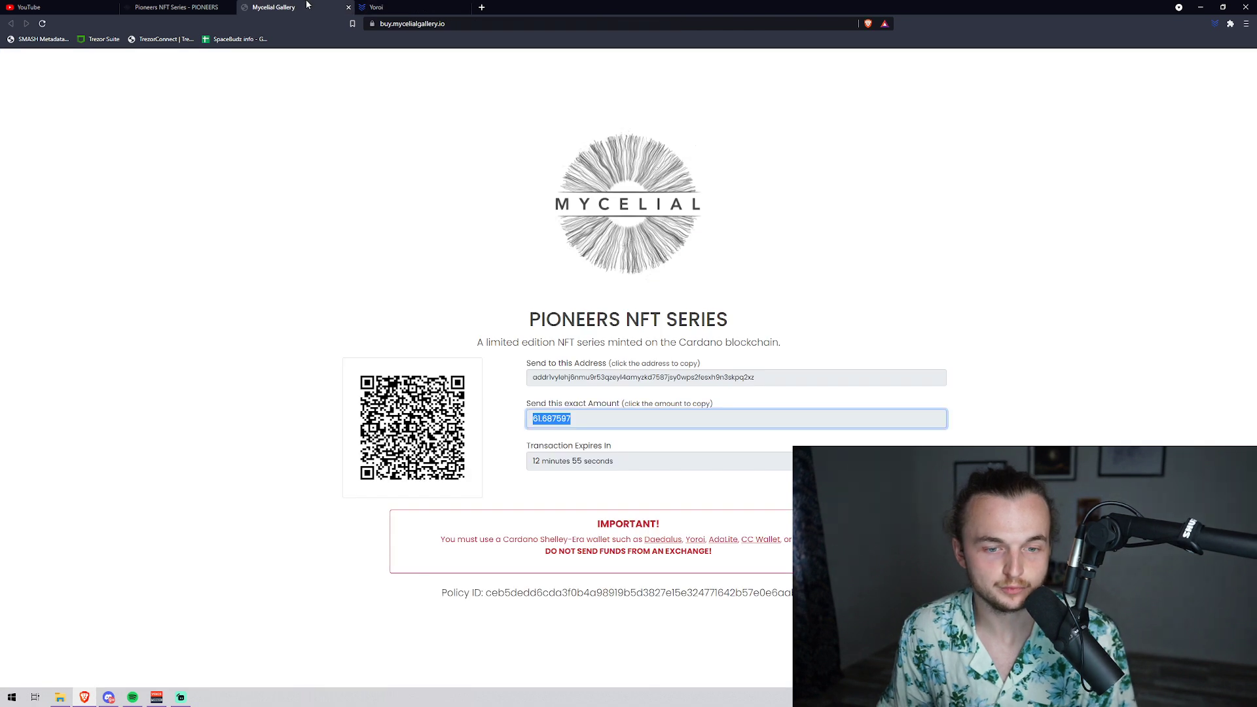
pyautogui.click(1025, 254)
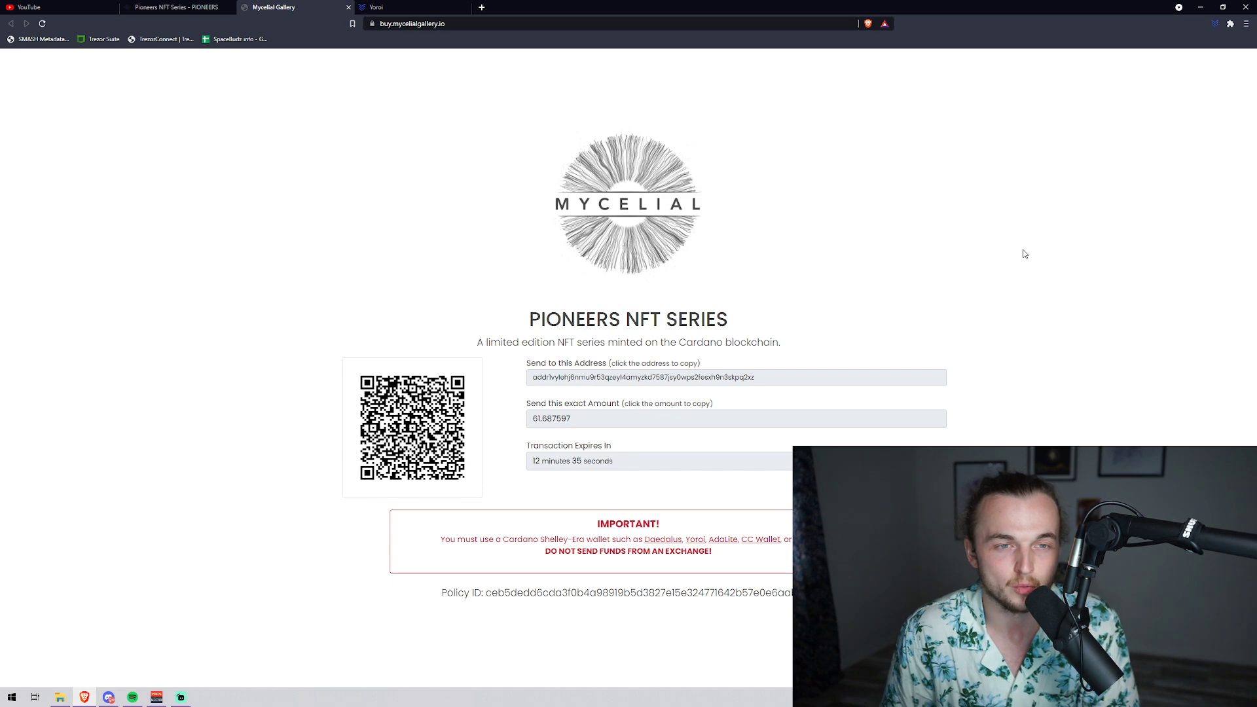
# Step: Open pool.pm in a new browser tab and go to its Tokens page
pyautogui.click(482, 7)
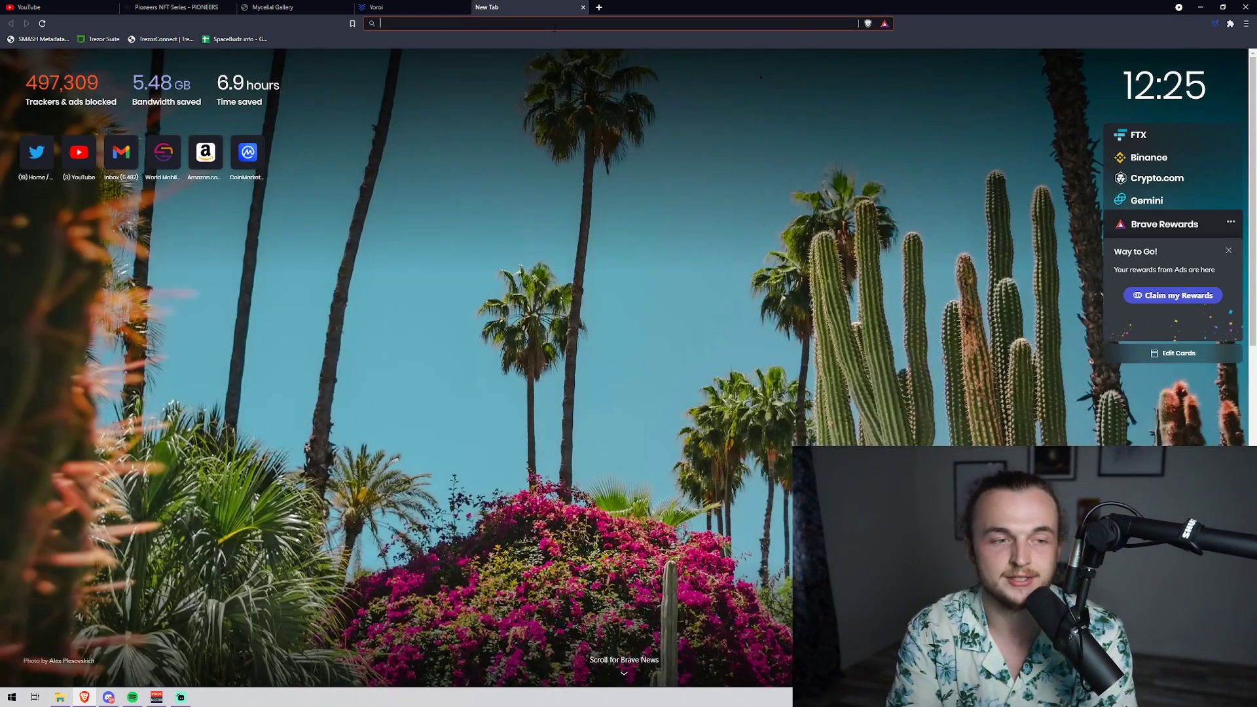
pyautogui.write('pool.pm')
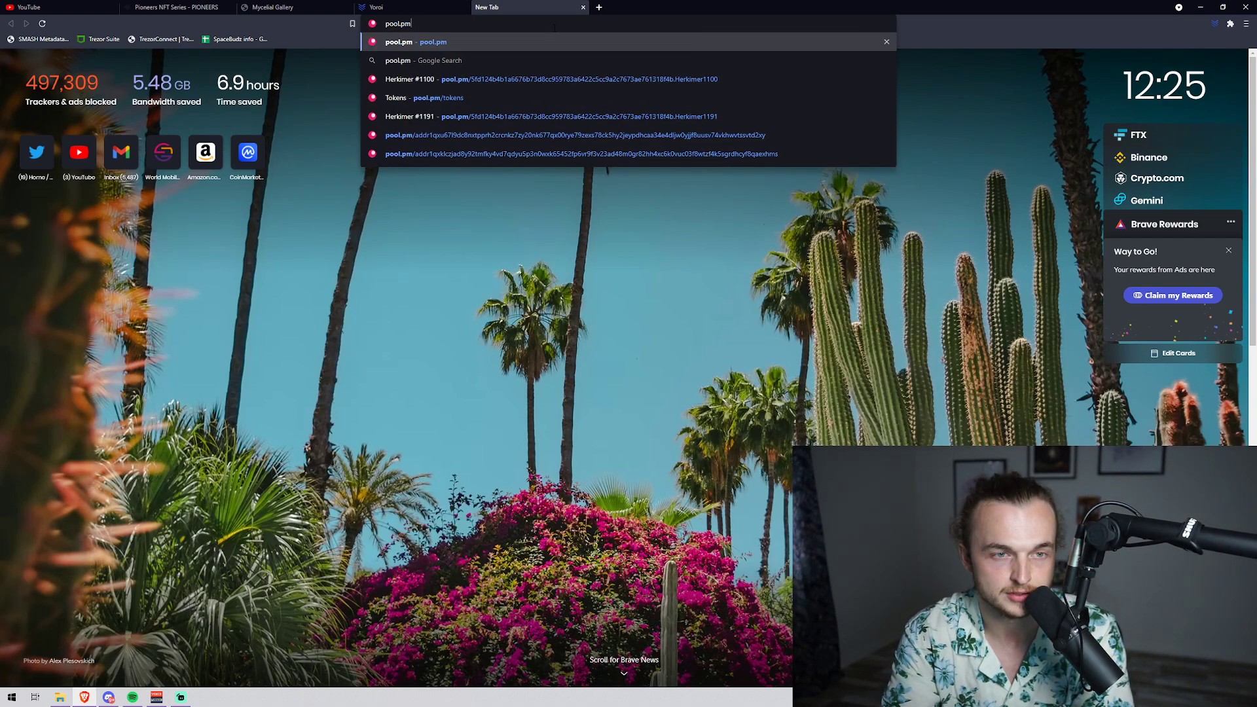
pyautogui.press('Return')
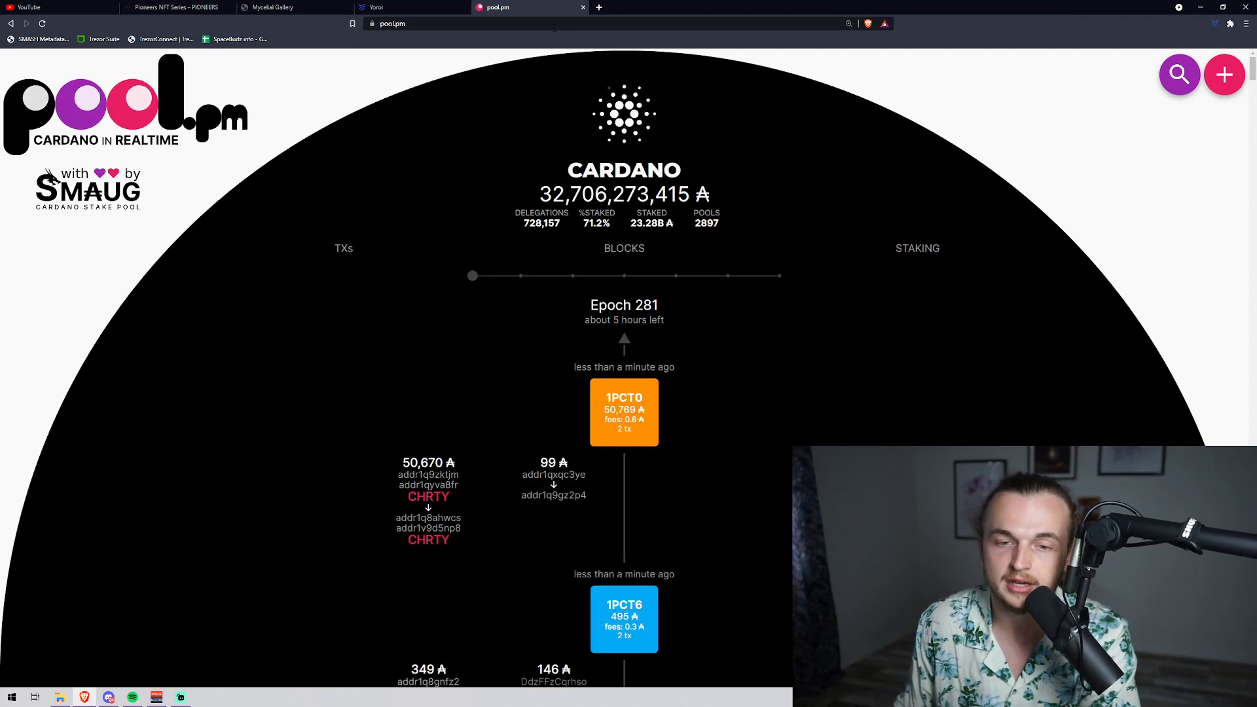
pyautogui.click(1222, 77)
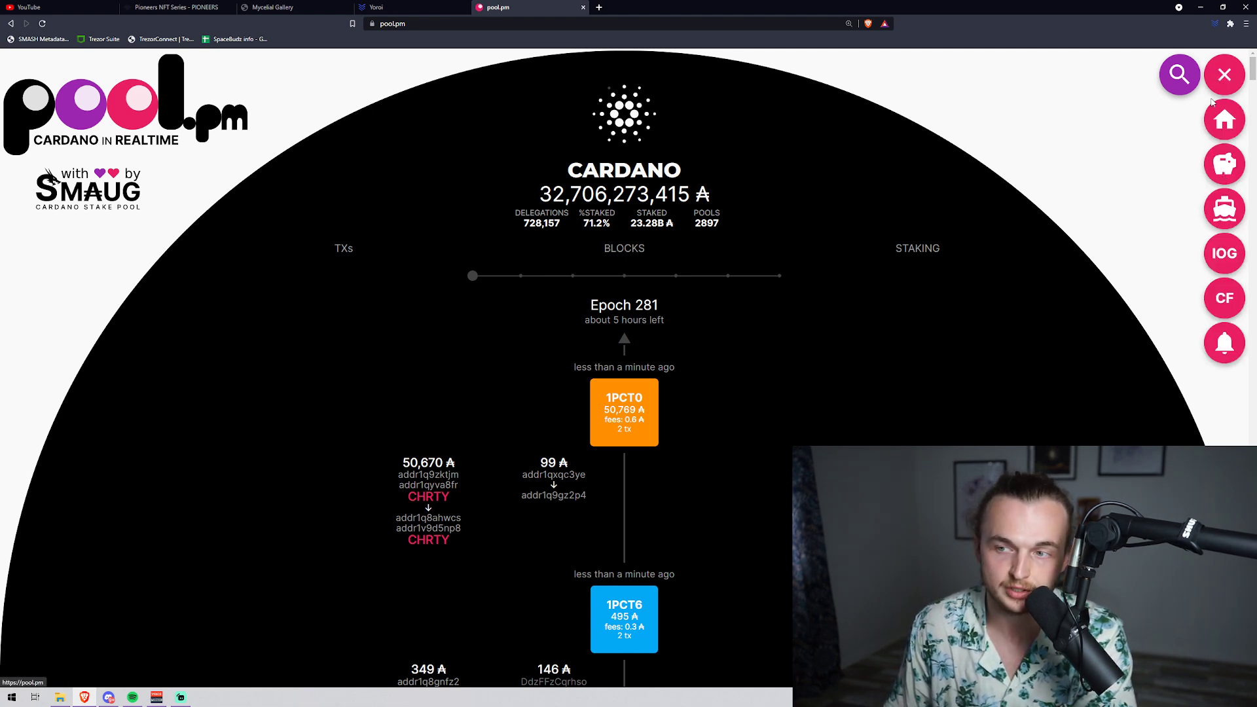
pyautogui.click(1224, 165)
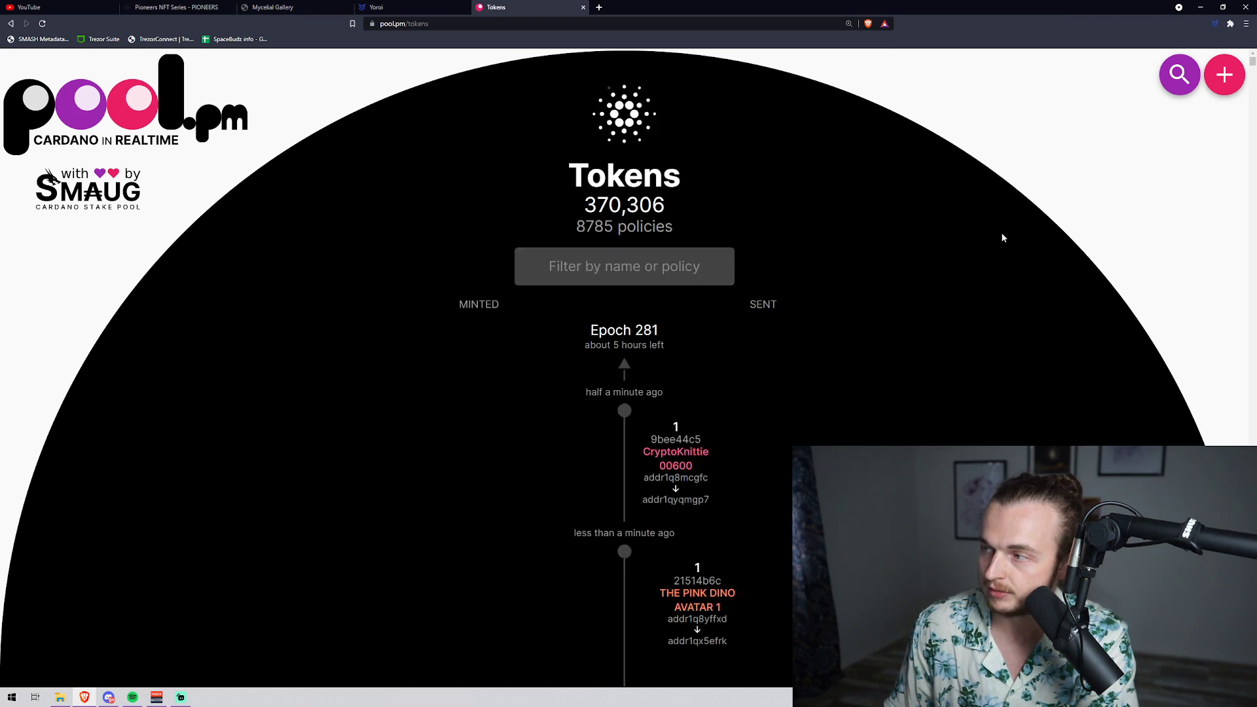
# Step: Look through the recently minted tokens for portraits from the Pioneers series
pyautogui.scroll(-15, 360, 295)
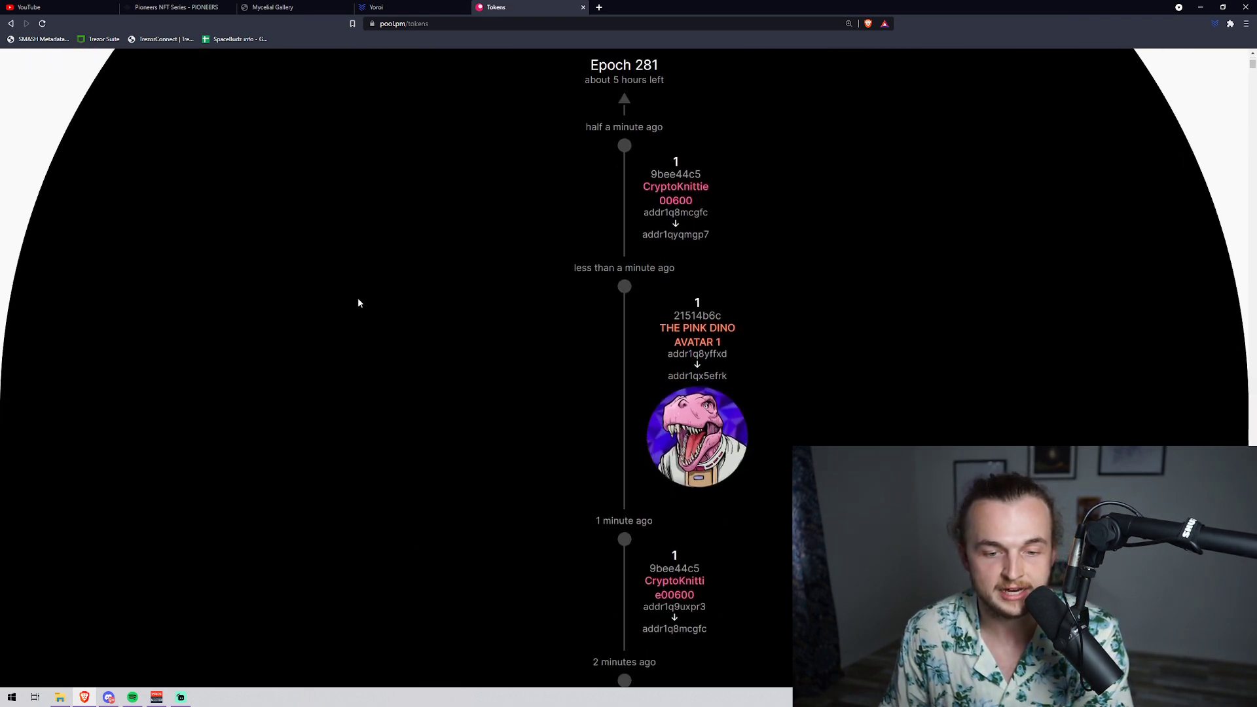
pyautogui.scroll(-2, 364, 289)
pyautogui.scroll(12, 383, 293)
pyautogui.scroll(-10, 393, 288)
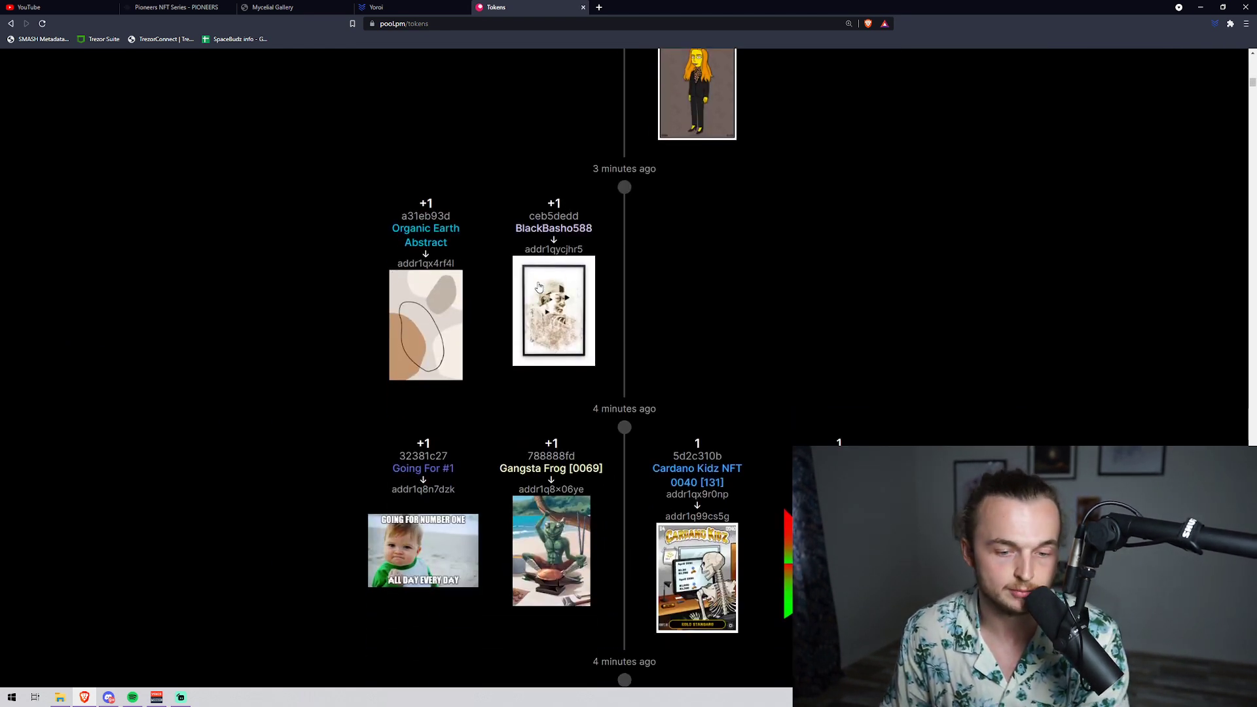
pyautogui.scroll(-10, 534, 288)
pyautogui.scroll(3, 540, 298)
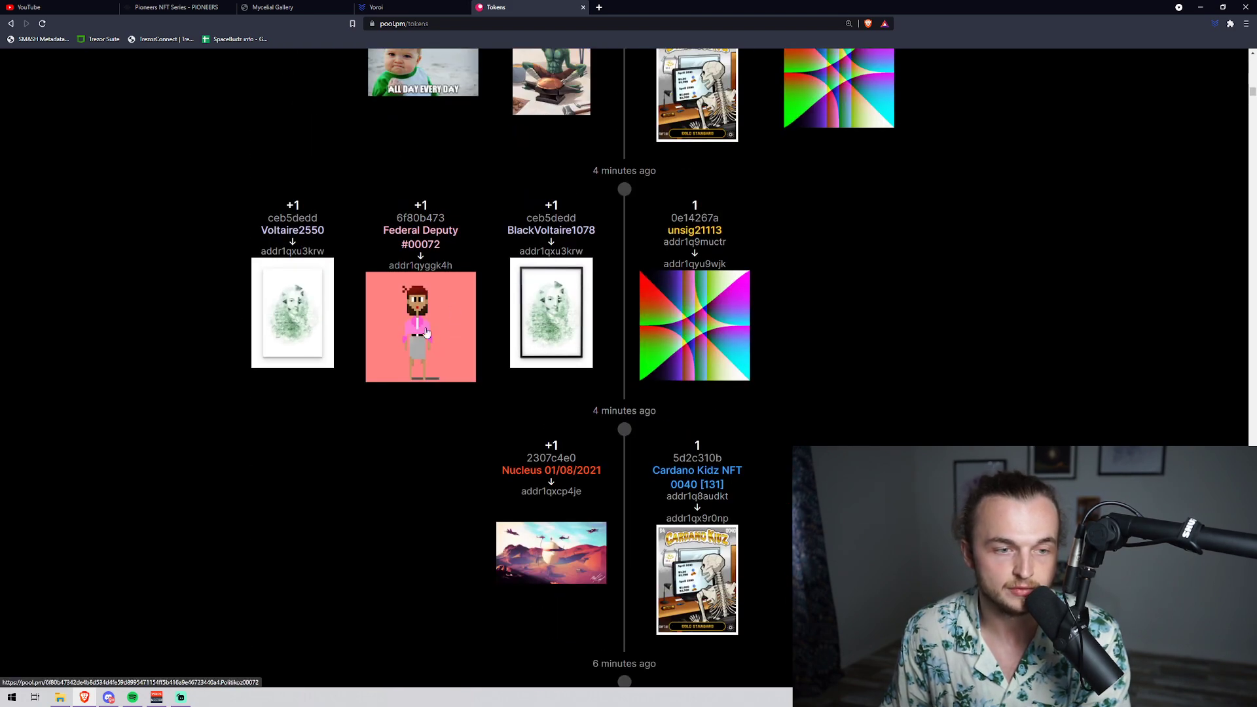
pyautogui.scroll(-15, 561, 329)
pyautogui.scroll(5, 393, 347)
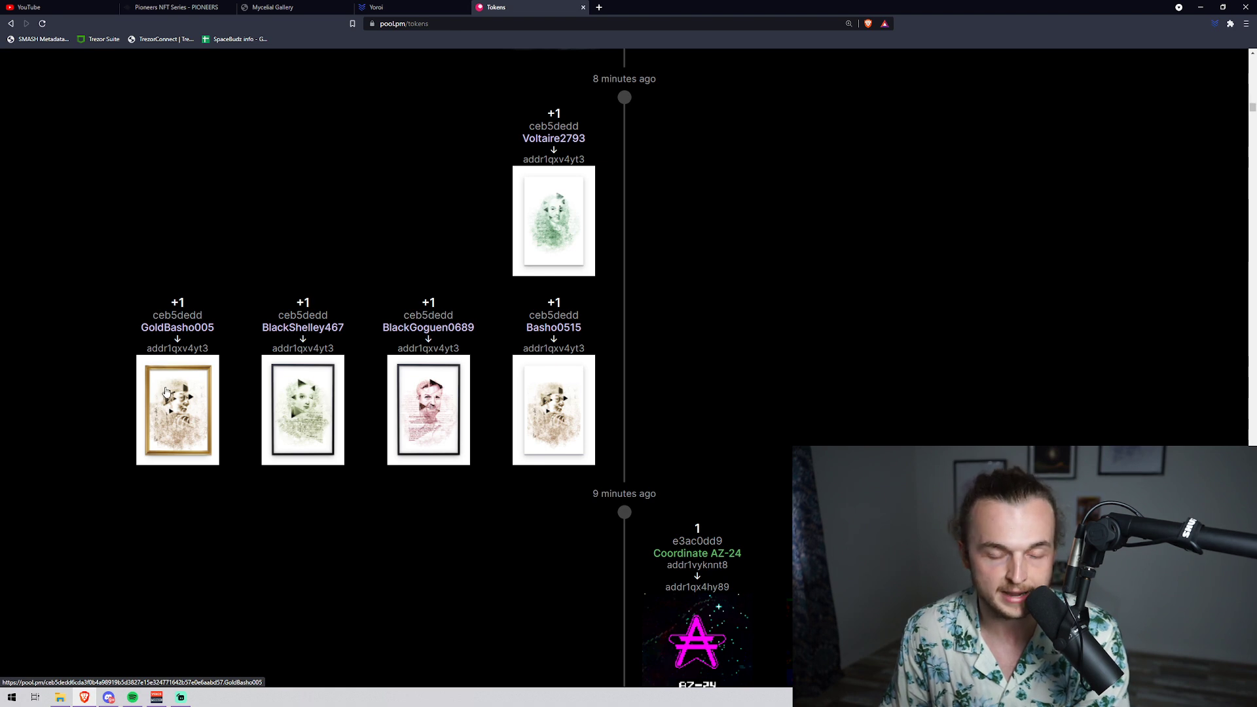
# Step: Open the GoldBasho005 token in a separate tab, watch its video in full screen, and leave full screen
pyautogui.rightClick(169, 391)
pyautogui.click(197, 404)
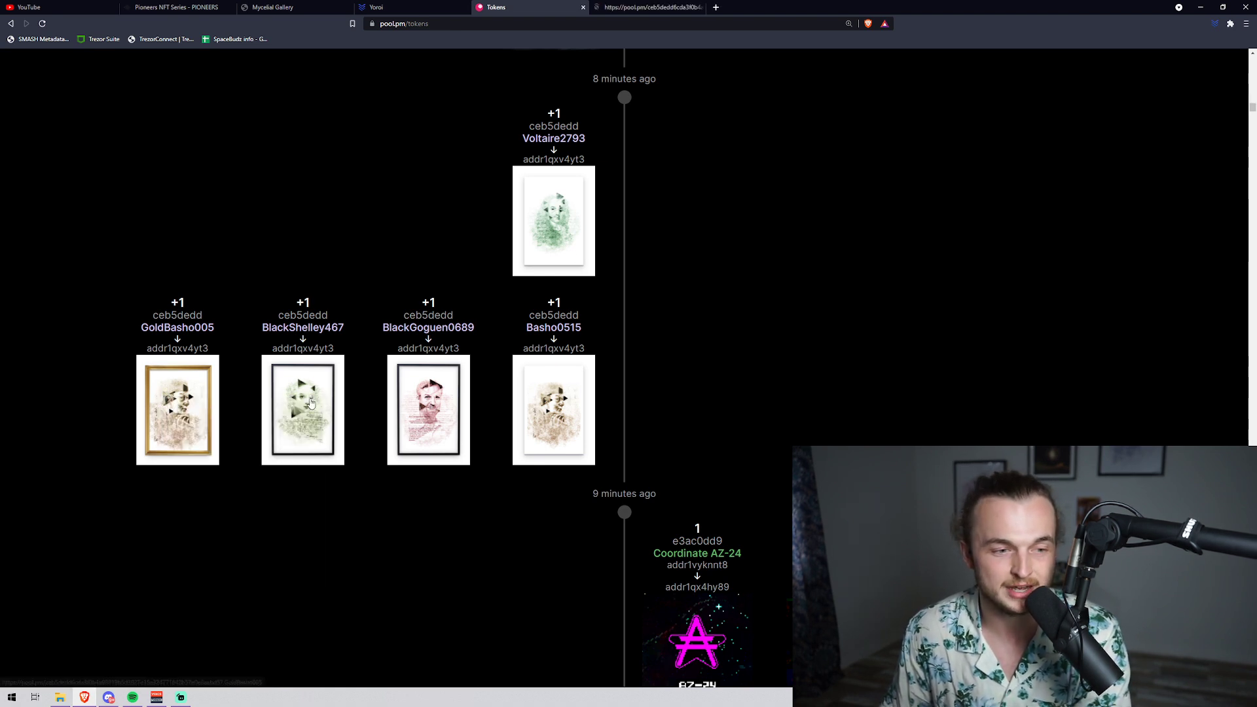
pyautogui.hotkey('ctrl', 'Tab')
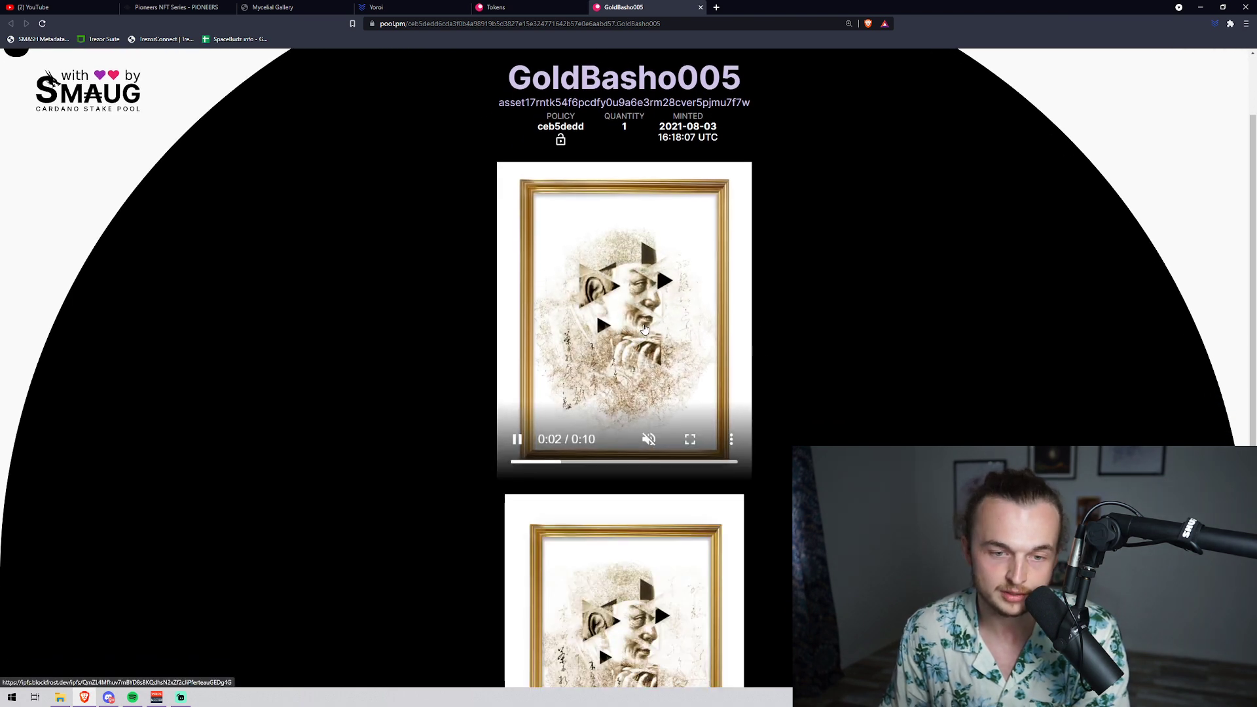
pyautogui.click(691, 440)
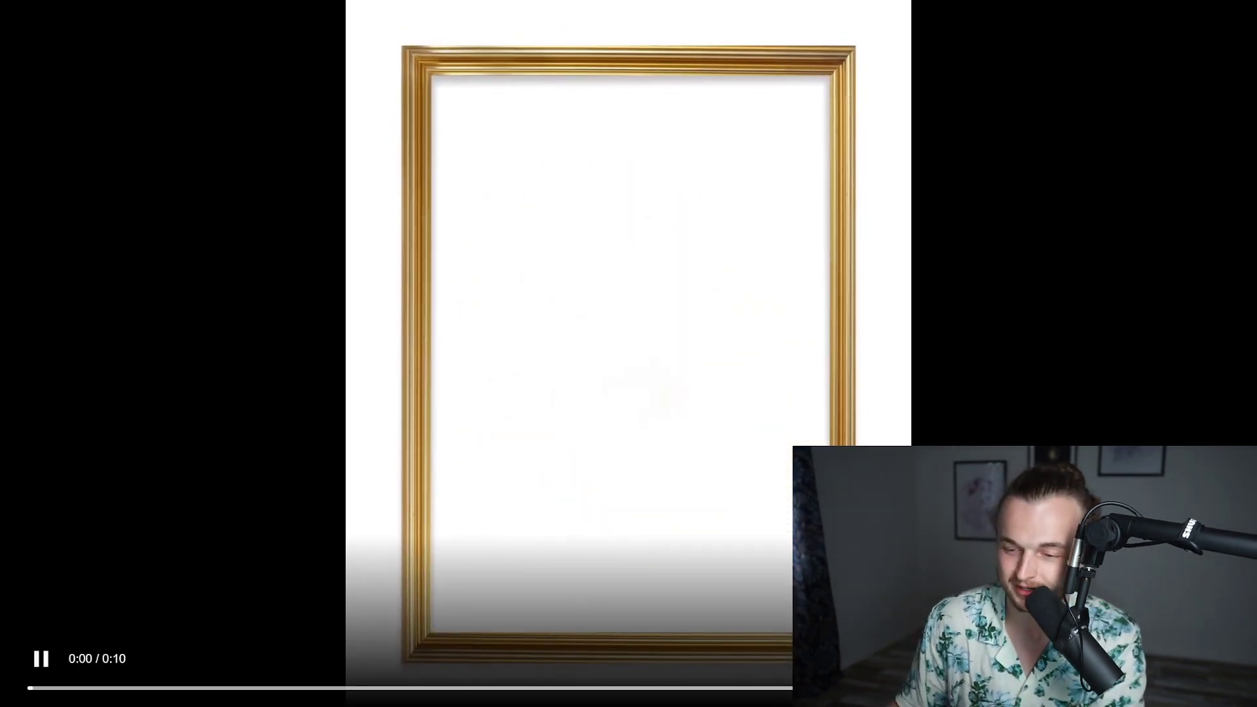
pyautogui.press('Escape')
# Step: Pause the GoldBasho005 video and open the still portrait below it at full size
pyautogui.scroll(-4, 758, 450)
pyautogui.scroll(2, 830, 442)
pyautogui.scroll(-1, 833, 440)
pyautogui.scroll(1, 864, 443)
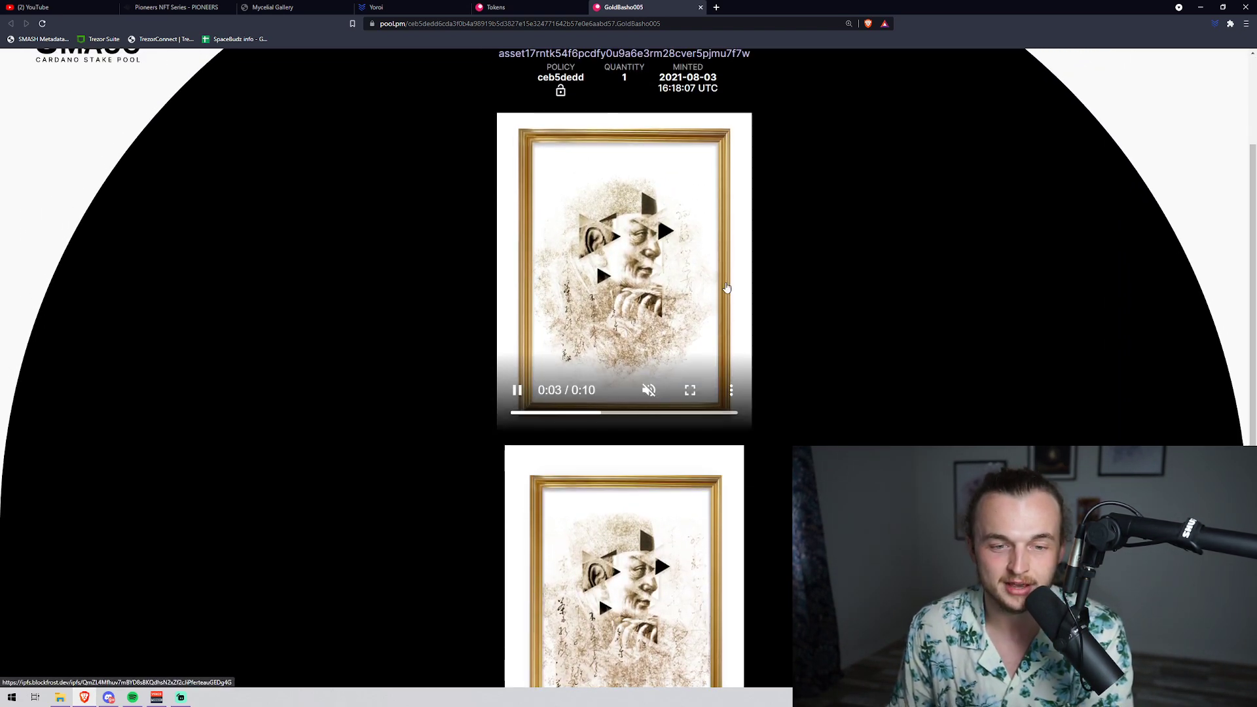
pyautogui.click(644, 306)
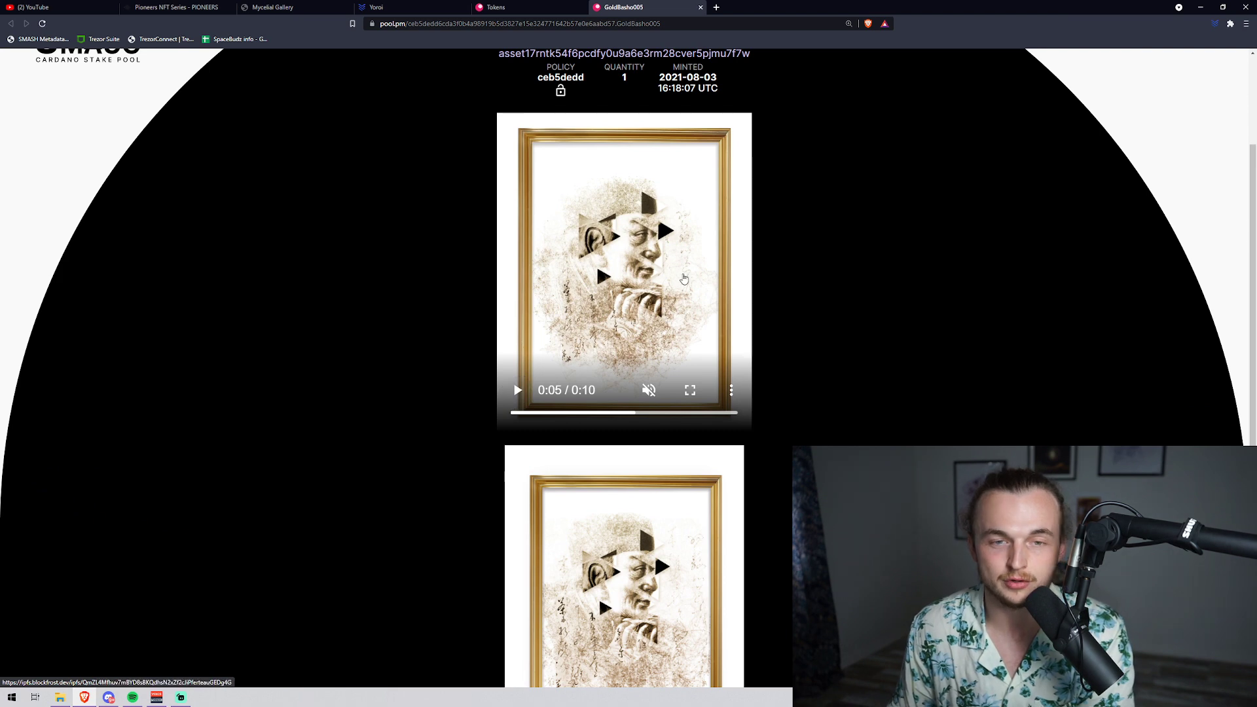
pyautogui.scroll(-1, 800, 361)
pyautogui.scroll(-1, 801, 361)
pyautogui.click(633, 556)
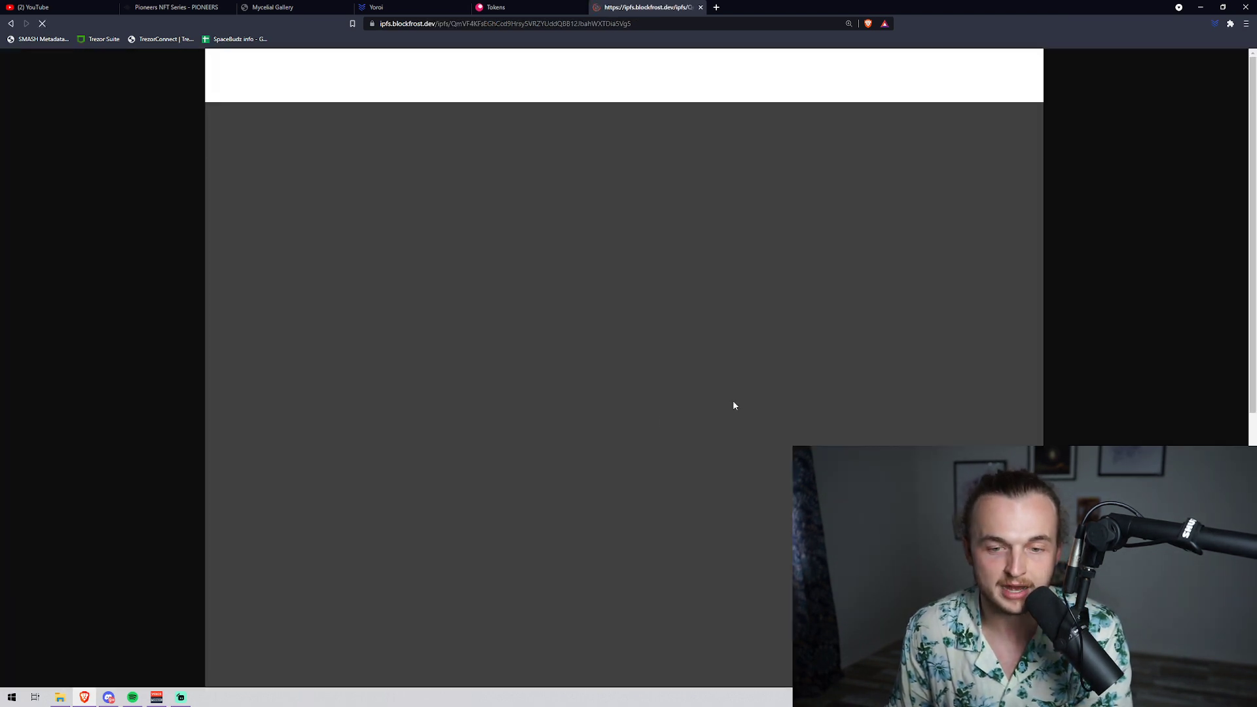
pyautogui.scroll(-1, 731, 527)
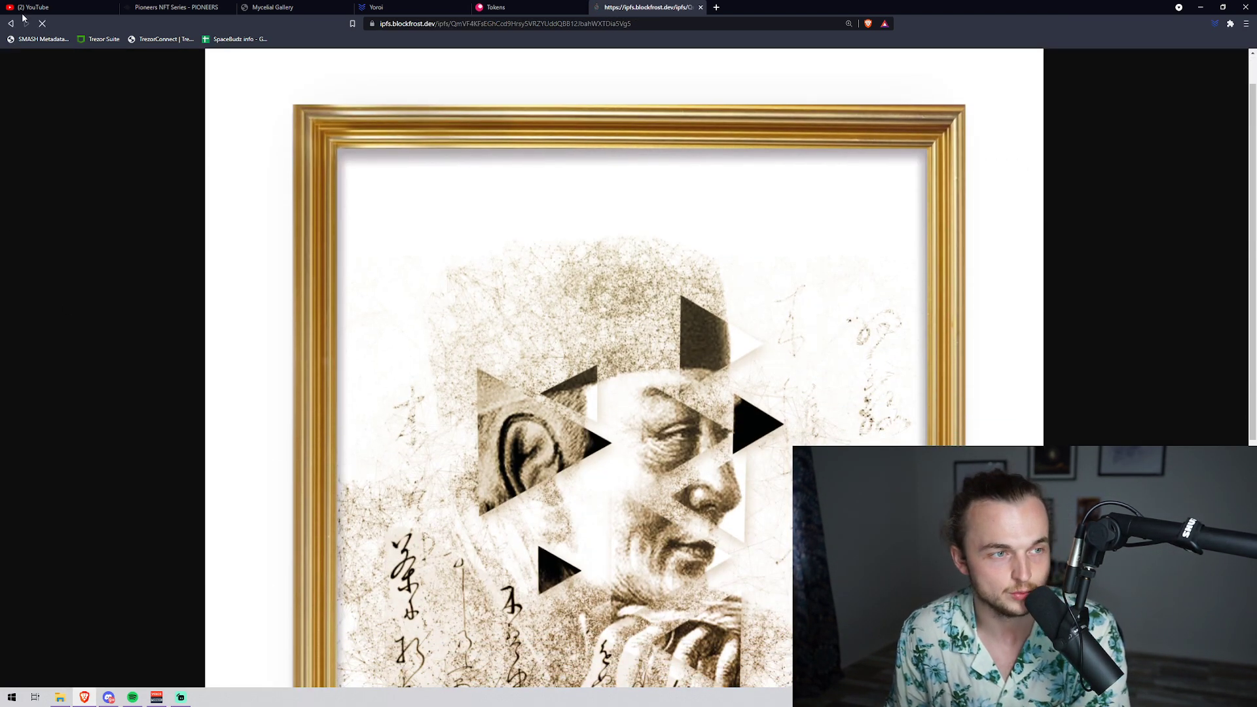
# Step: Return to the GoldBasho005 token page and review its attributes and description
pyautogui.click(11, 23)
pyautogui.scroll(-5, 654, 363)
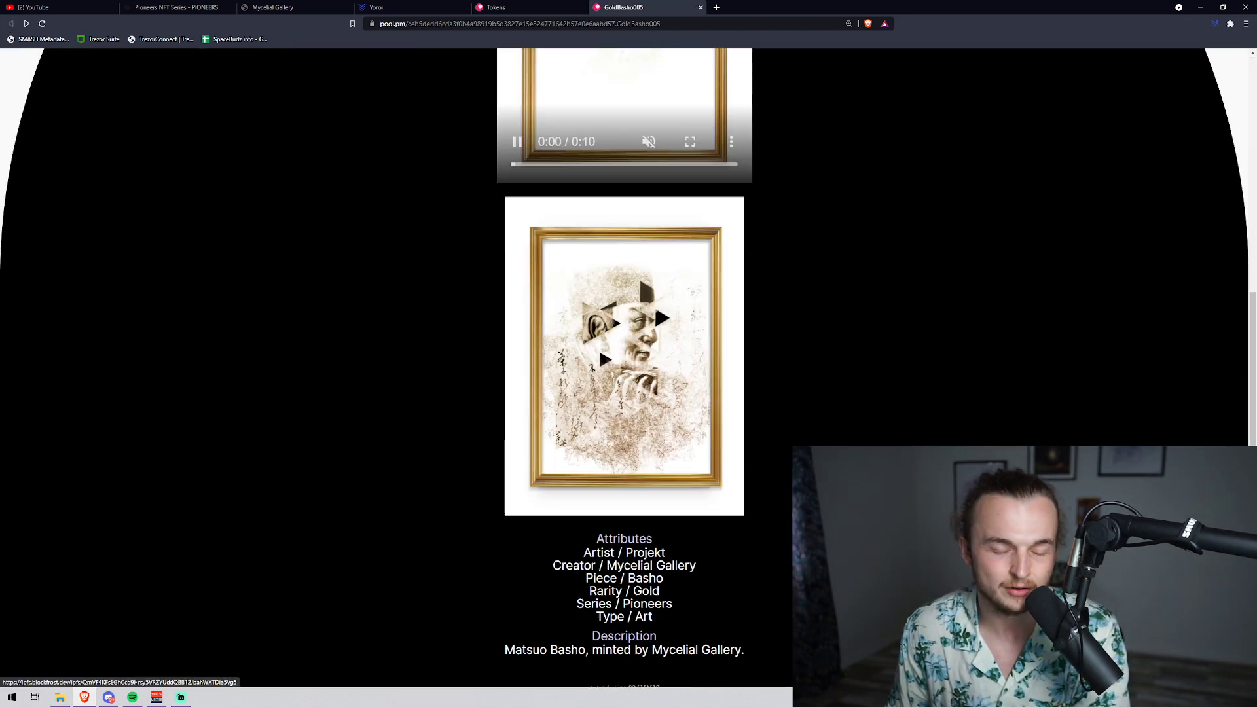
pyautogui.scroll(6, 596, 408)
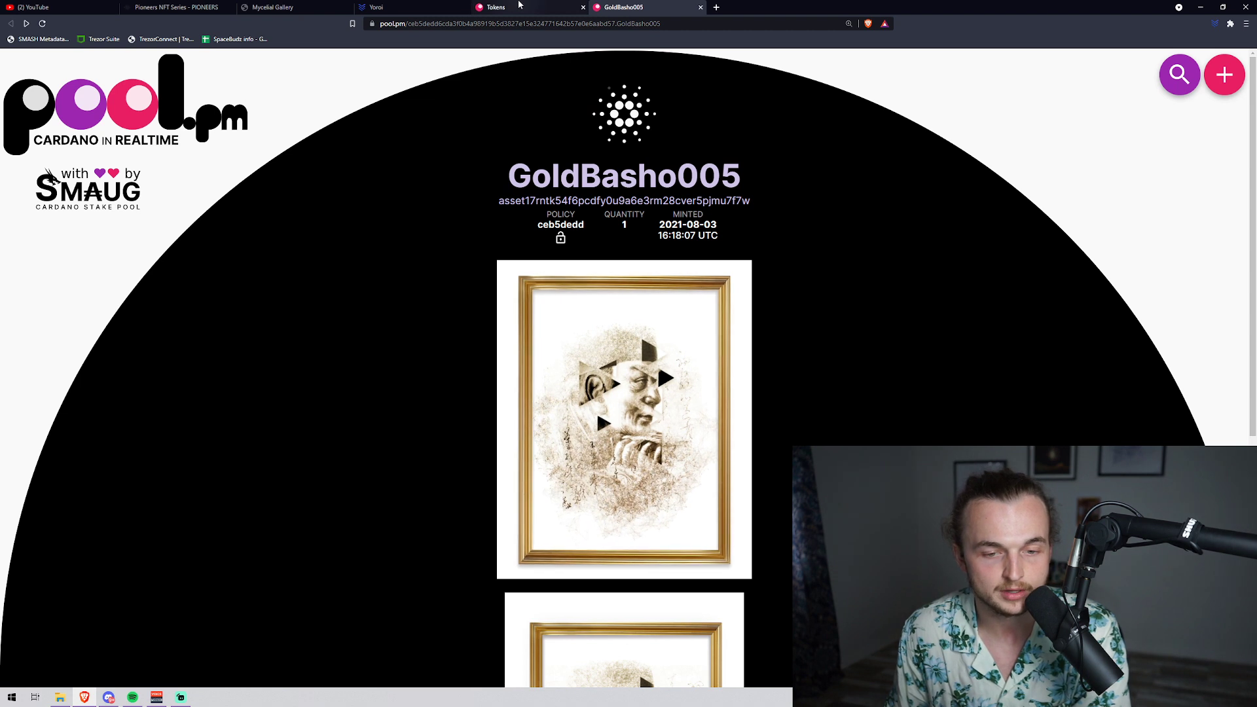
# Step: Go back to the token list and remove "tokens" from the end of its web address
pyautogui.click(522, 5)
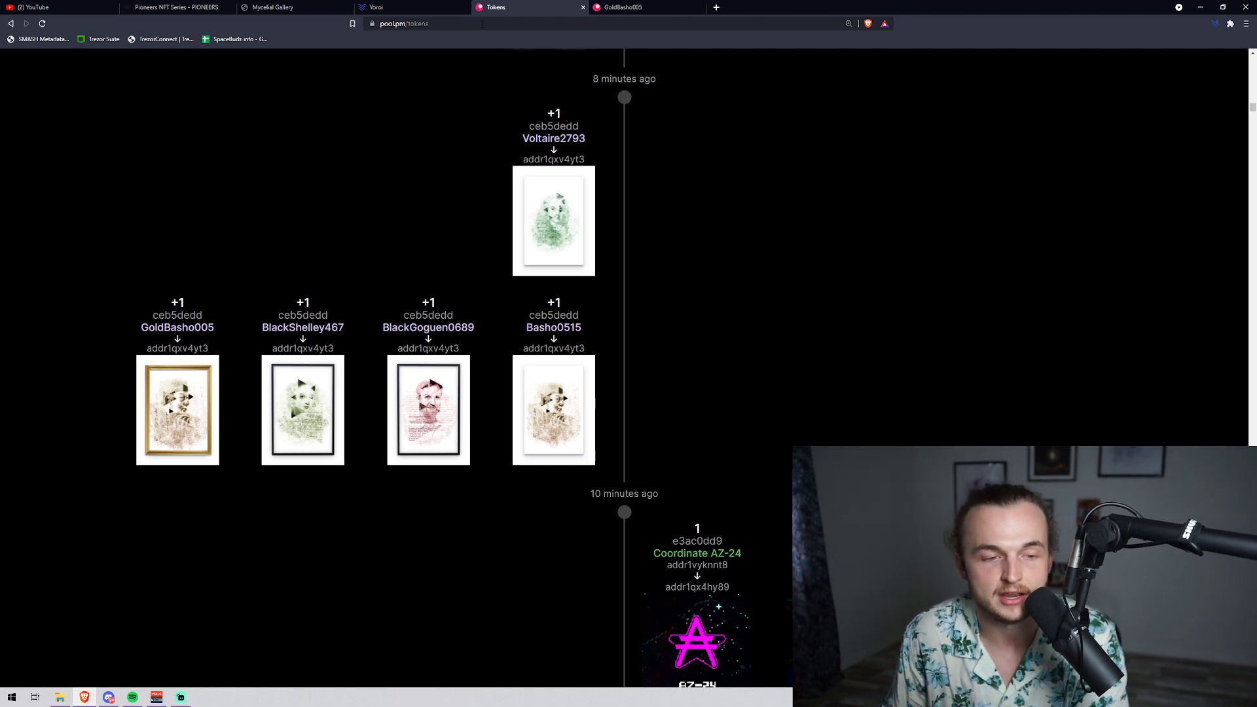
pyautogui.moveTo(429, 23); pyautogui.dragTo(408, 23)
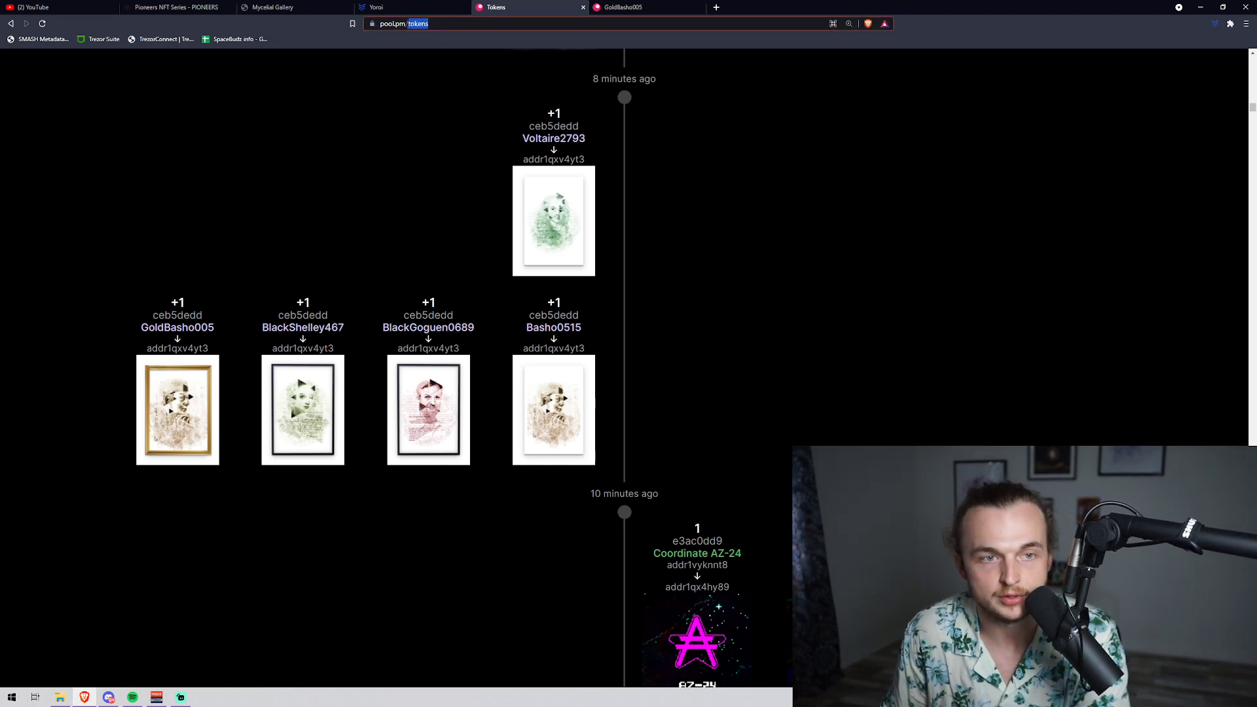
pyautogui.press('BackSpace')
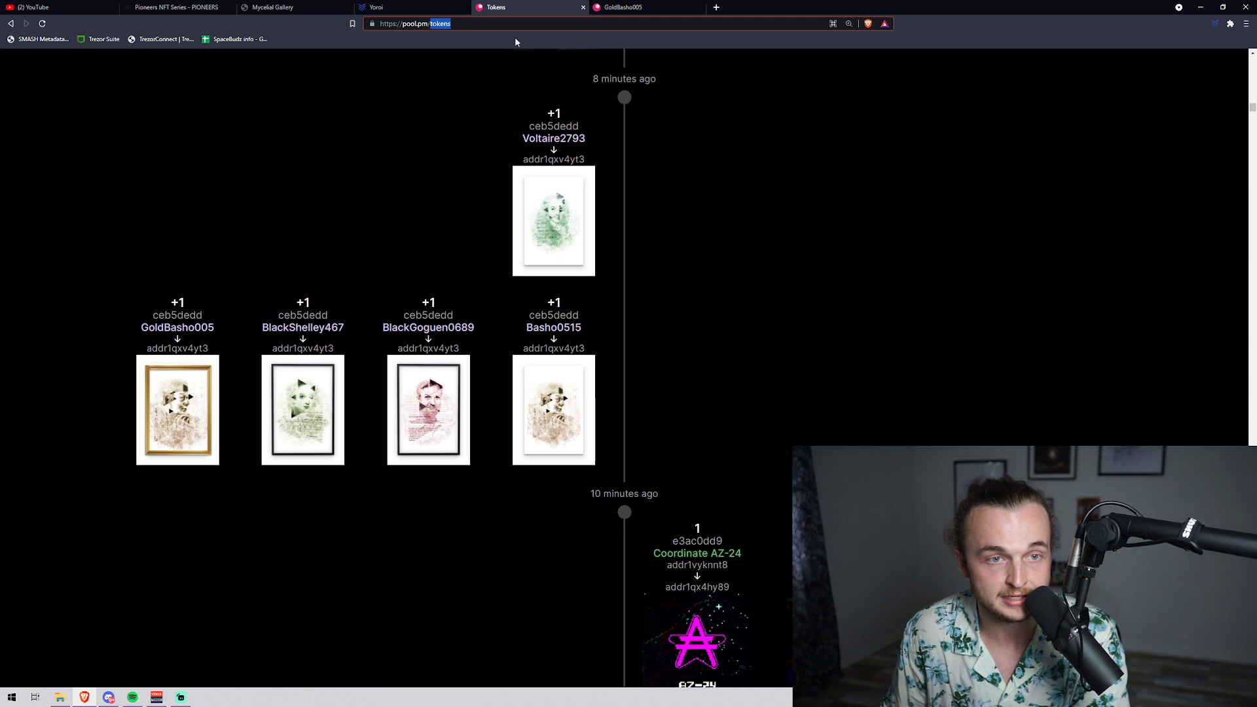
# Step: Append the placeholder your_address to the pool.pm web address as an example of a wallet lookup, and erase it again
pyautogui.write('your_')
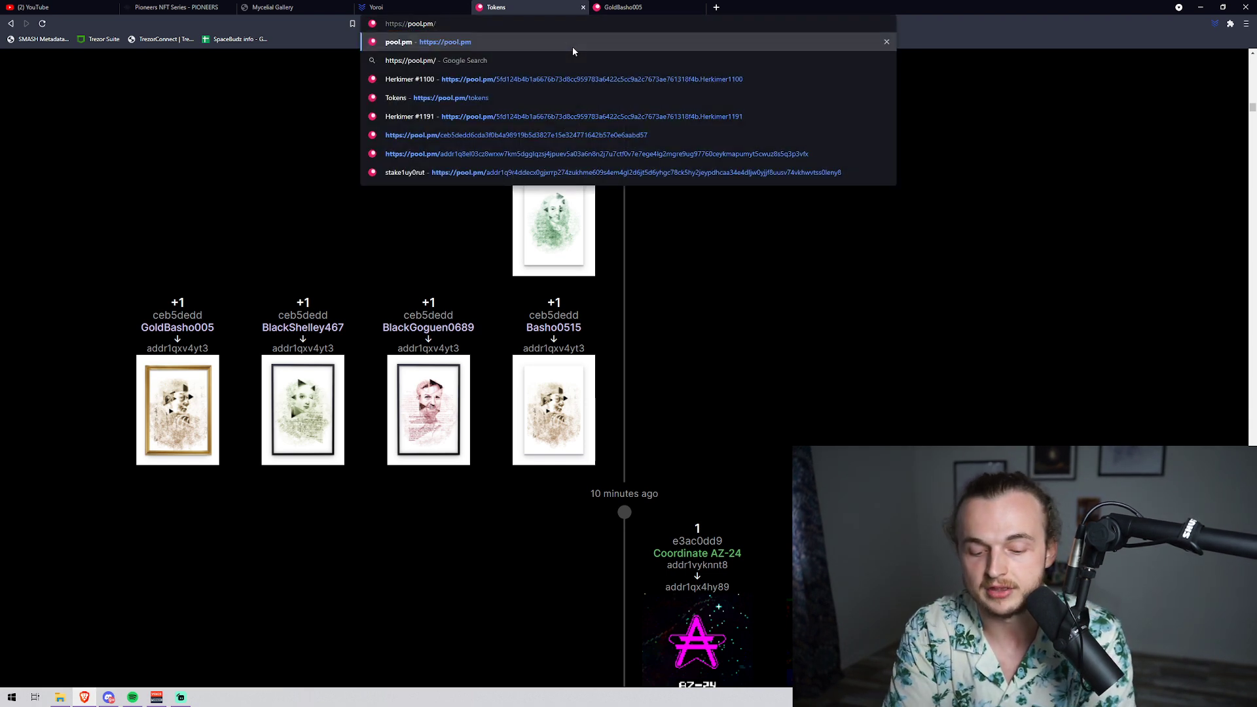
pyautogui.write('addres')
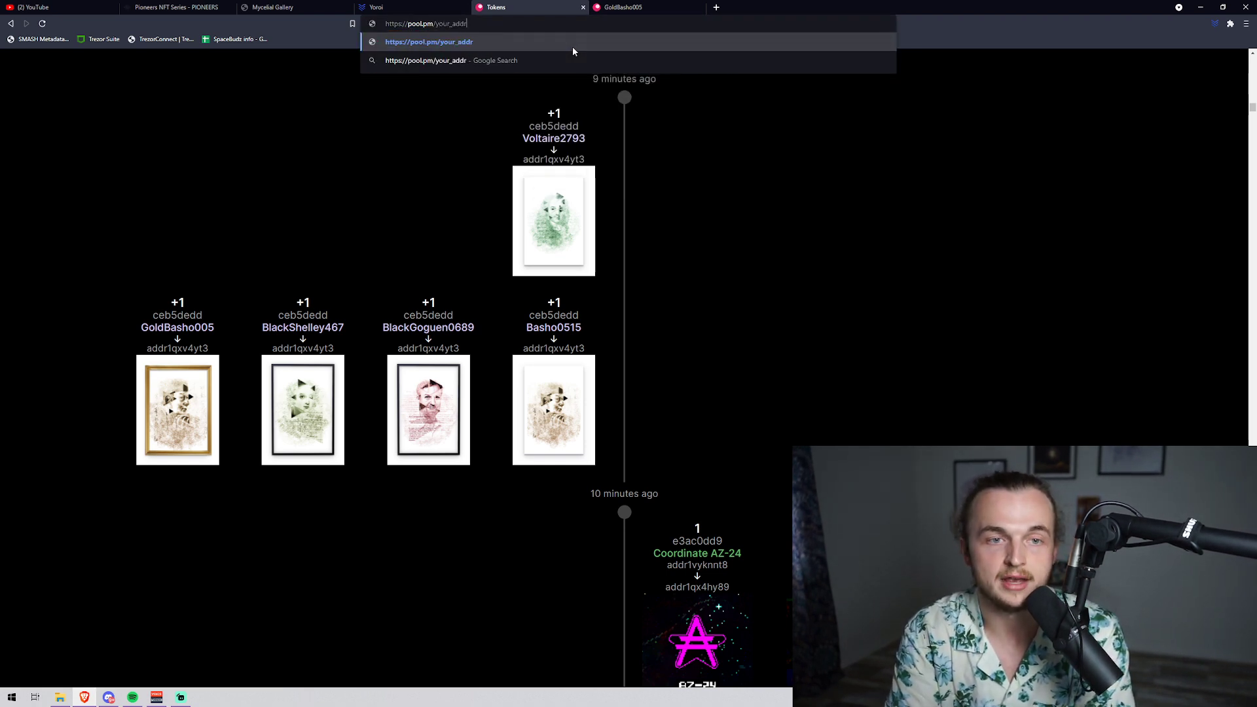
pyautogui.press('BackSpace')
pyautogui.press('BackSpace')
pyautogui.press('BackSpace')
pyautogui.press('BackSpace')
pyautogui.press('BackSpace')
pyautogui.press('BackSpace')
pyautogui.press('BackSpace')
pyautogui.press('BackSpace')
pyautogui.press('BackSpace')
pyautogui.press('BackSpace')
pyautogui.press('BackSpace')
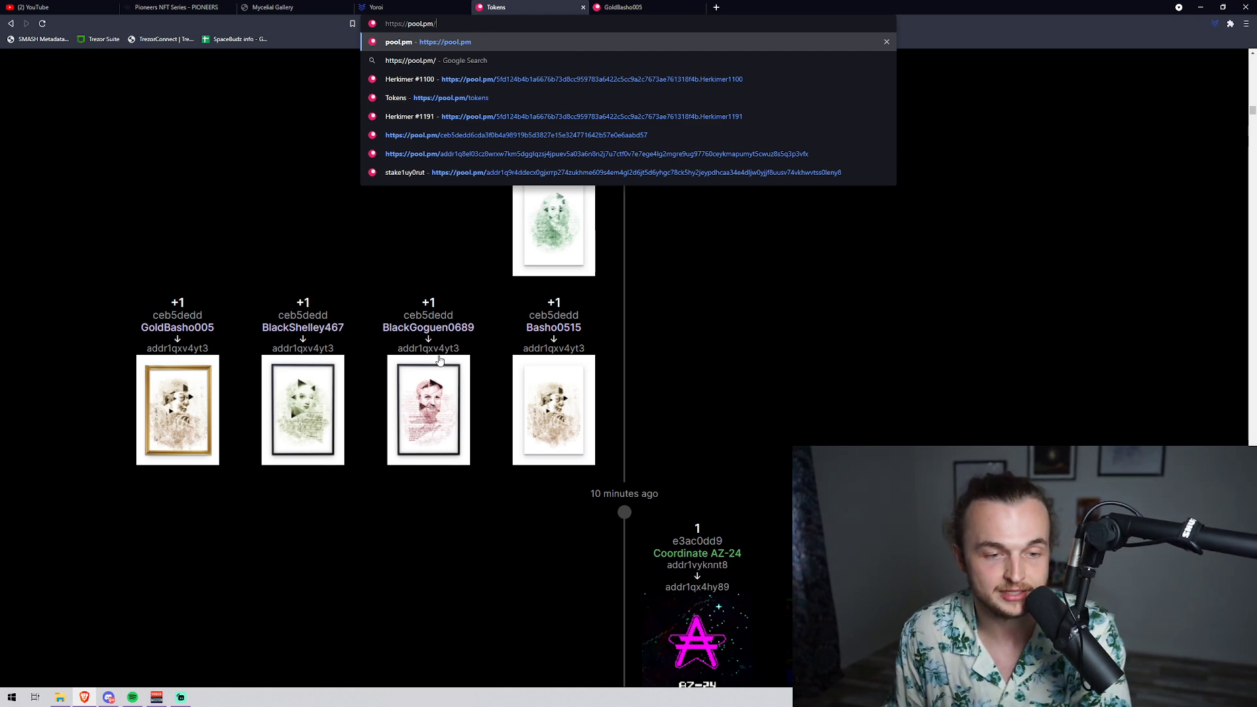
# Step: Dismiss the address suggestions and look back through the older mints and transfers in the pool.pm token feed
pyautogui.click(572, 46)
pyautogui.scroll(-10, 347, 238)
pyautogui.scroll(-10, 354, 237)
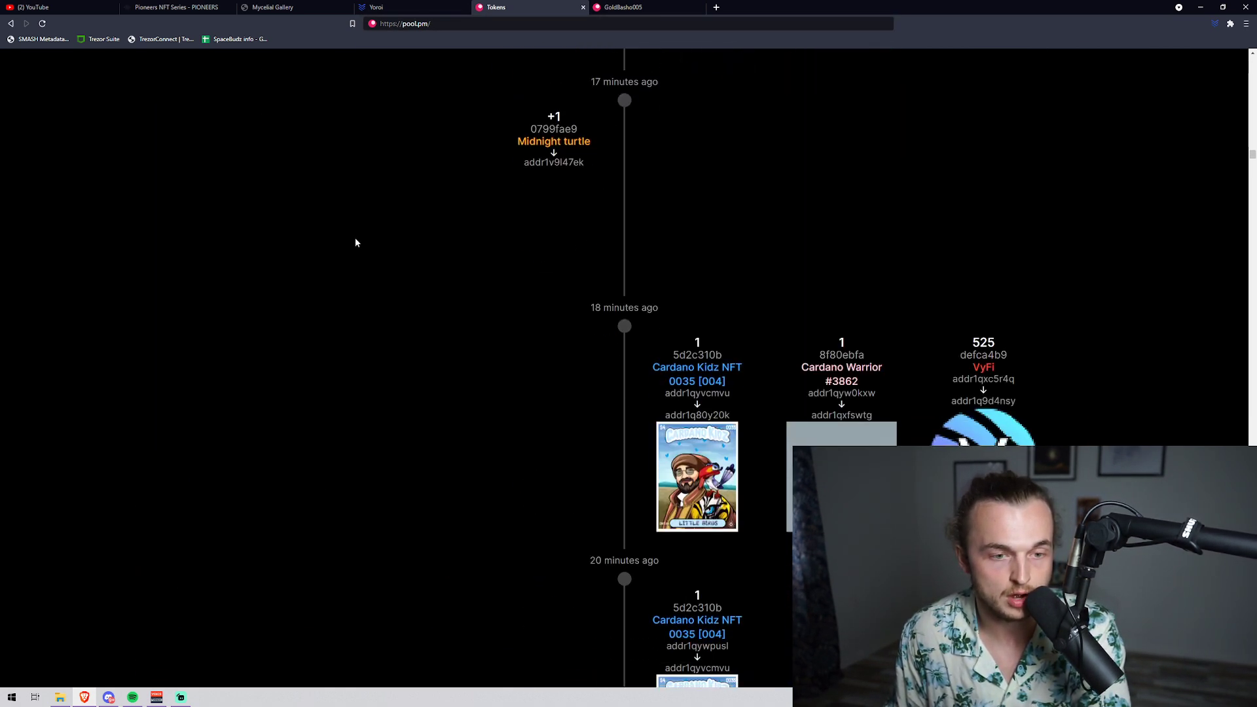
pyautogui.scroll(8, 415, 296)
pyautogui.scroll(-17, 415, 296)
pyautogui.scroll(-15, 414, 296)
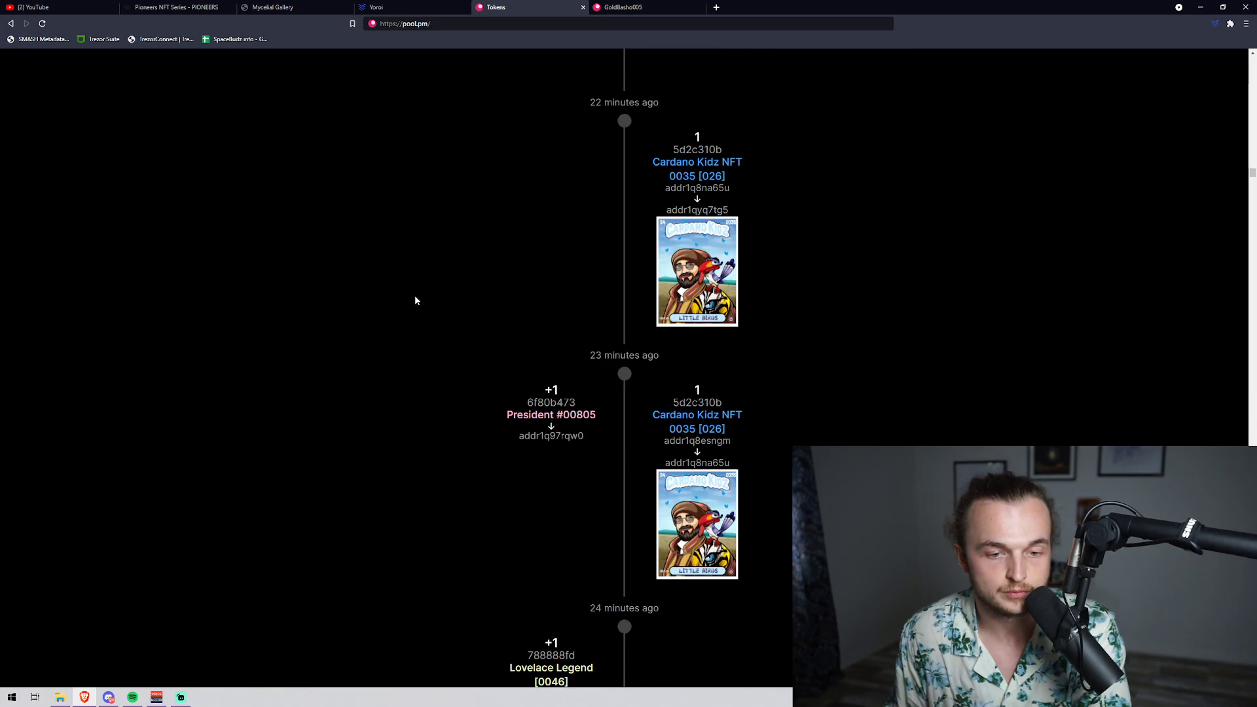
pyautogui.scroll(-15, 417, 298)
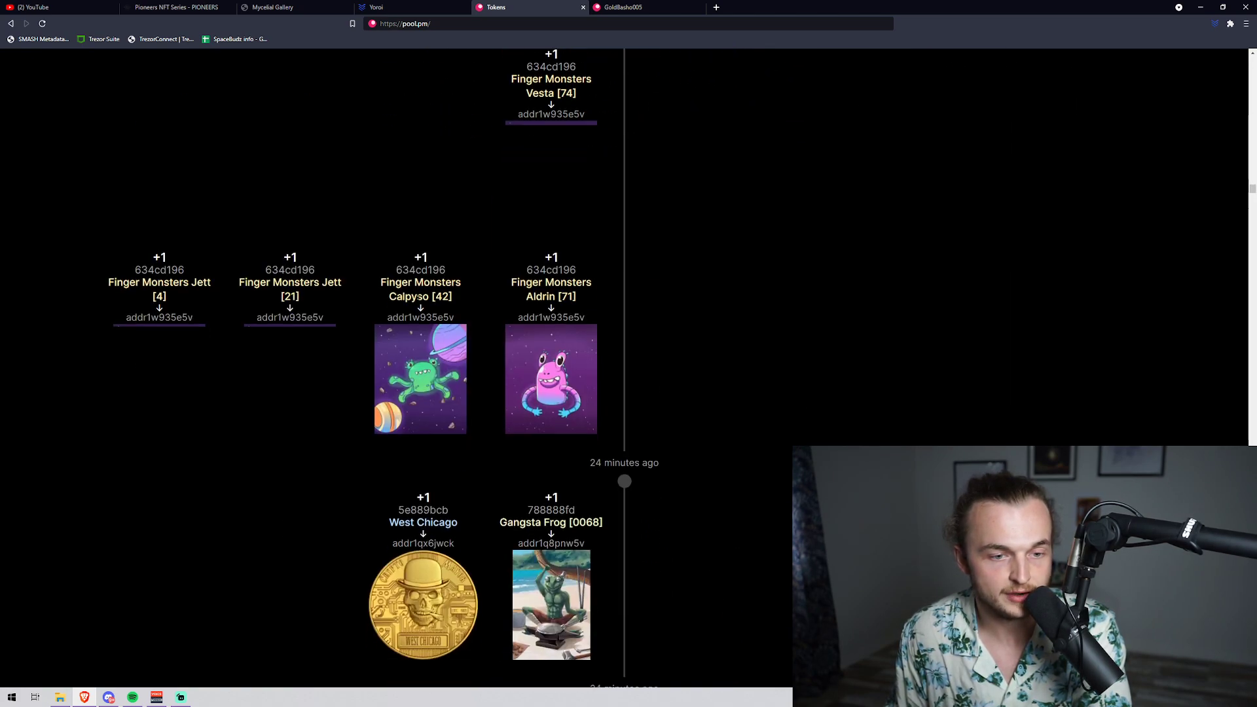
pyautogui.scroll(-15, 417, 302)
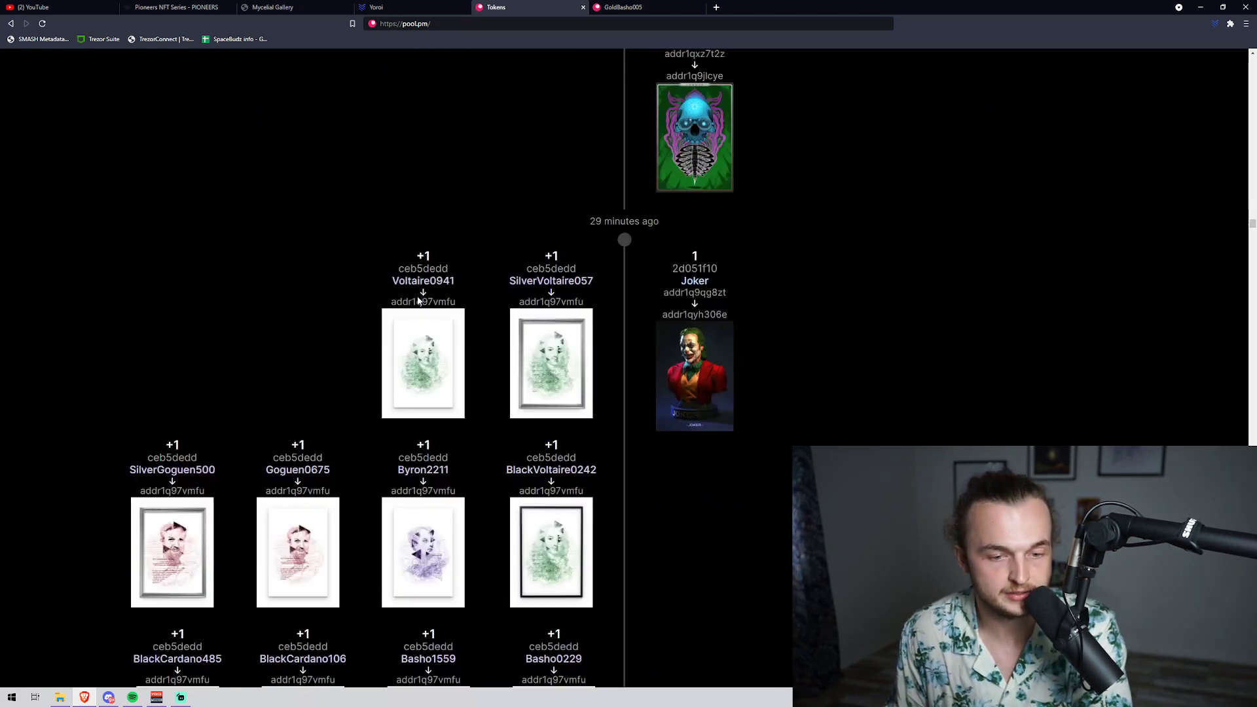
pyautogui.scroll(-15, 420, 301)
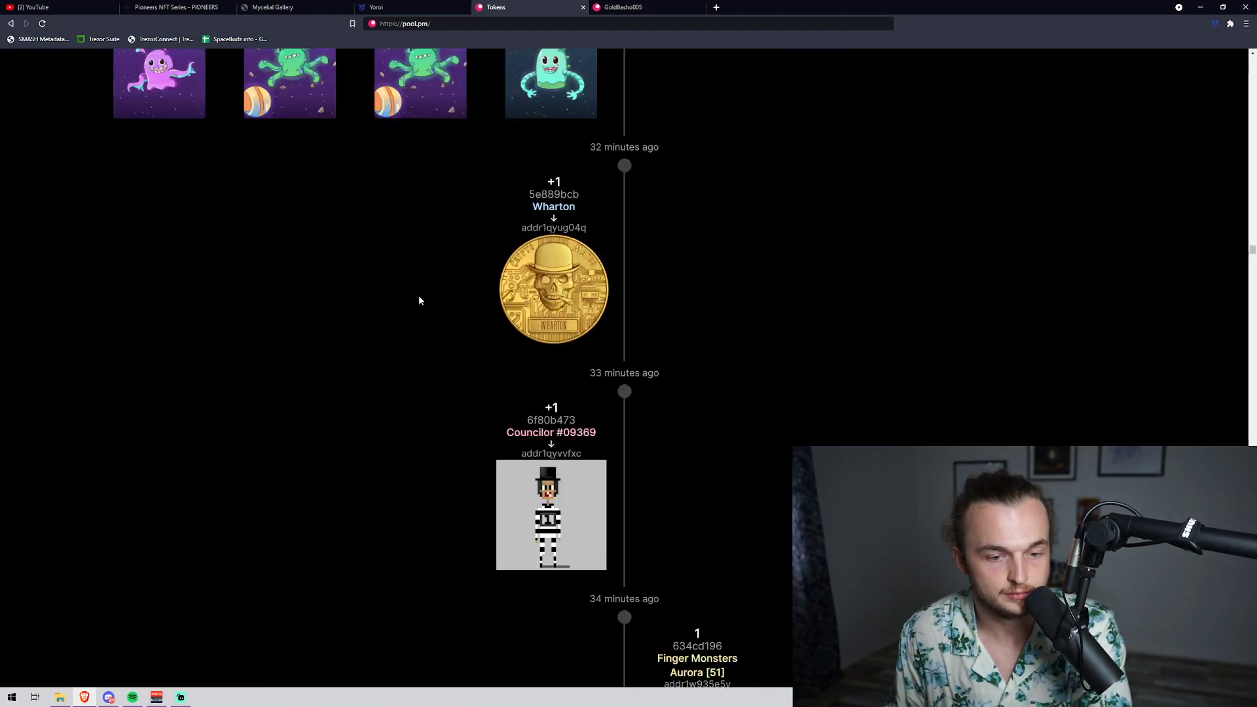
pyautogui.scroll(-20, 421, 299)
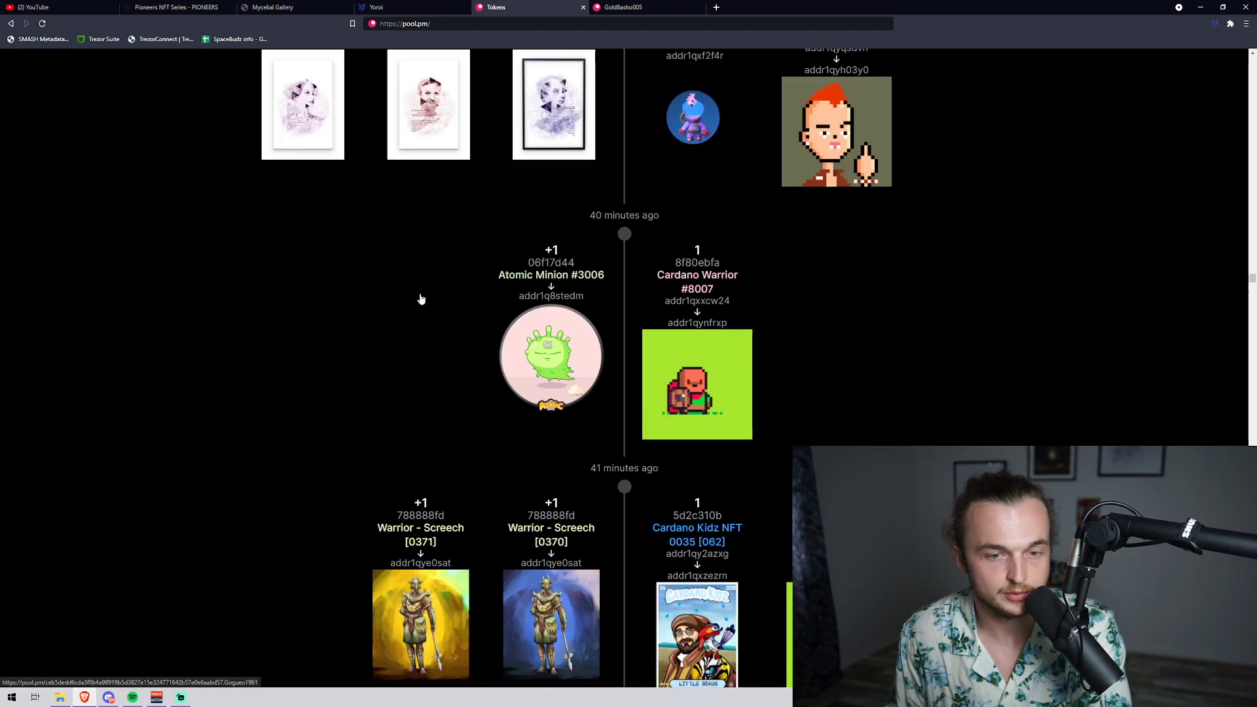
pyautogui.scroll(-20, 424, 293)
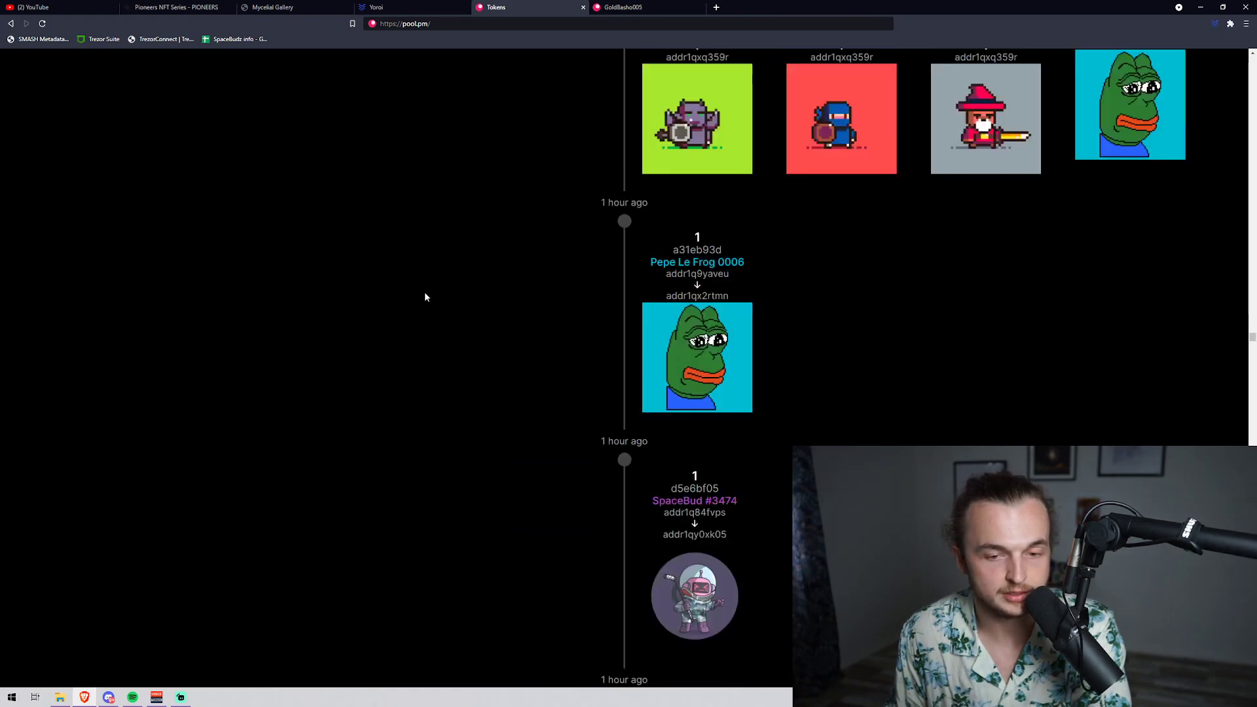
pyautogui.scroll(1, 424, 295)
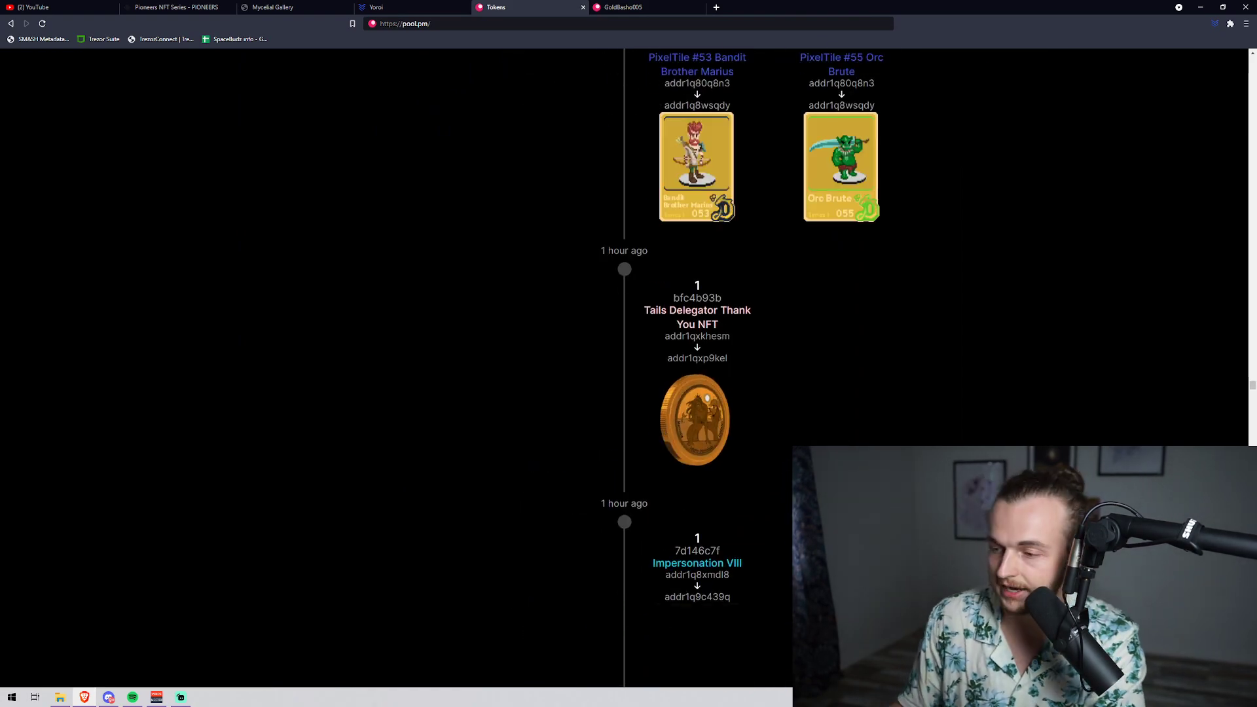
# Step: Switch to Discord and browse the messages in the mycelial-nft-trade channel
pyautogui.hotkey('alt', 'Tab')
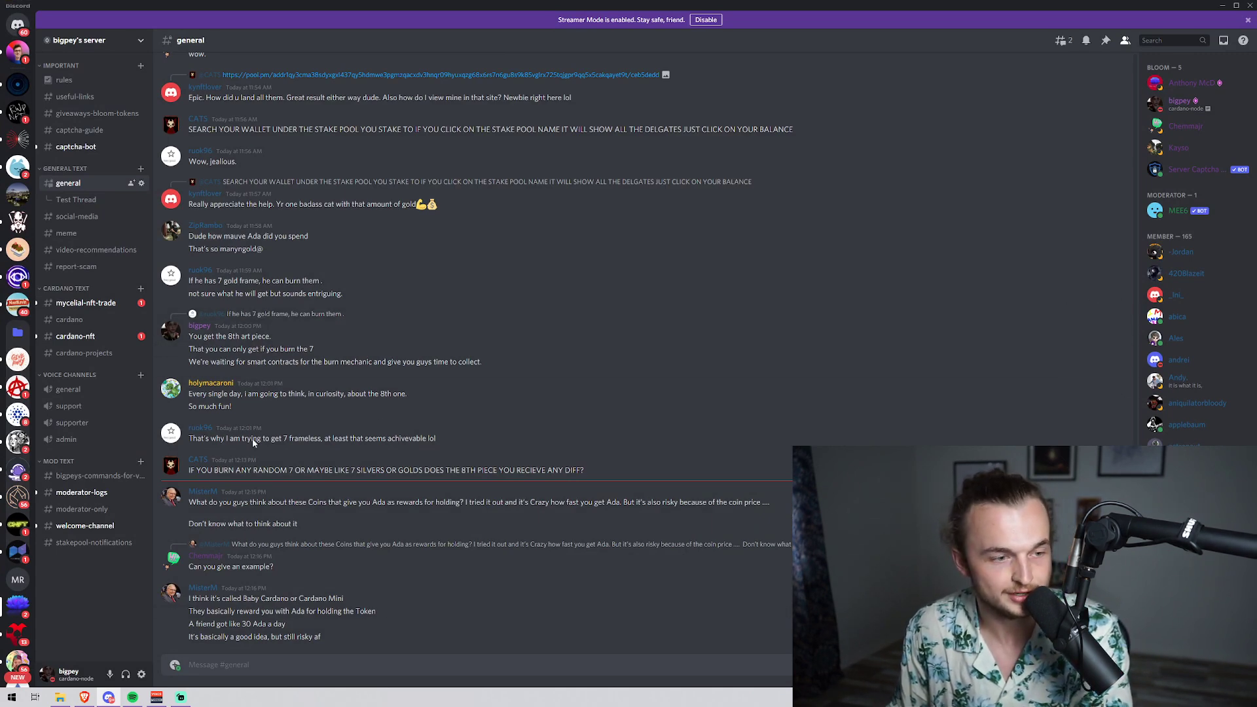
pyautogui.click(86, 303)
pyautogui.scroll(-5, 393, 522)
pyautogui.scroll(9, 541, 557)
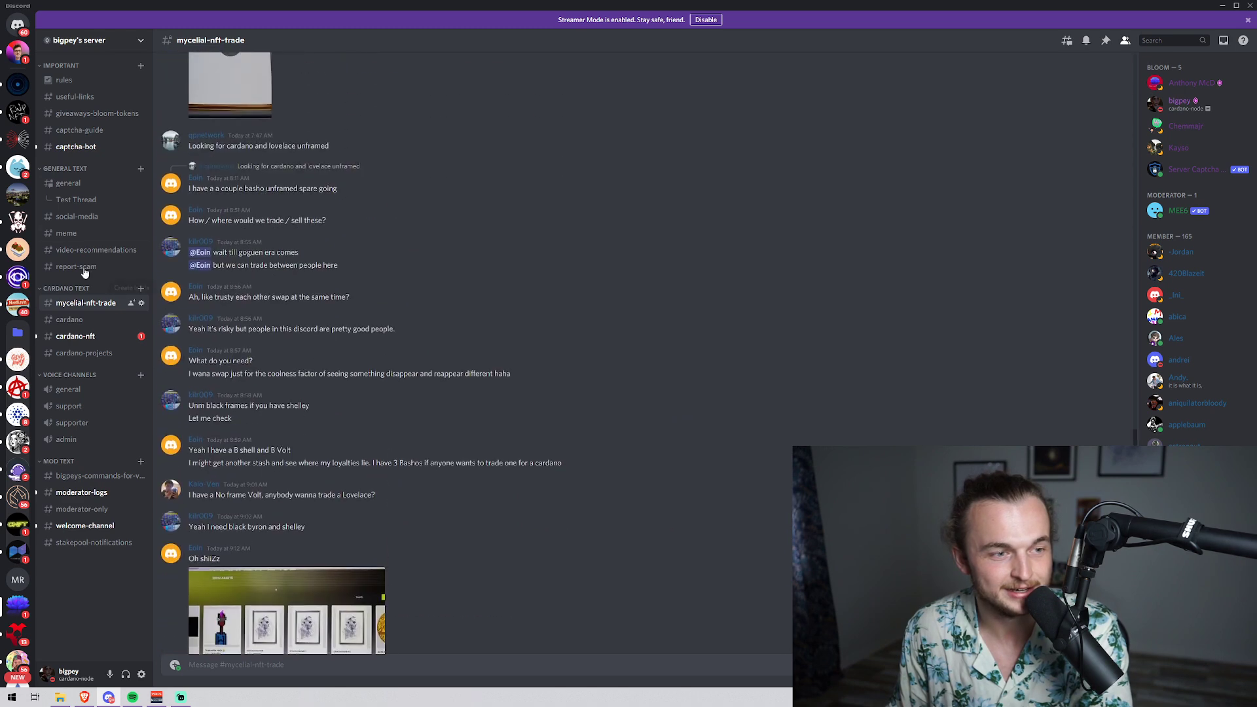
# Step: Find the shared pool.pm wallet link in the general channel's earlier messages and open it
pyautogui.click(89, 188)
pyautogui.scroll(9, 492, 460)
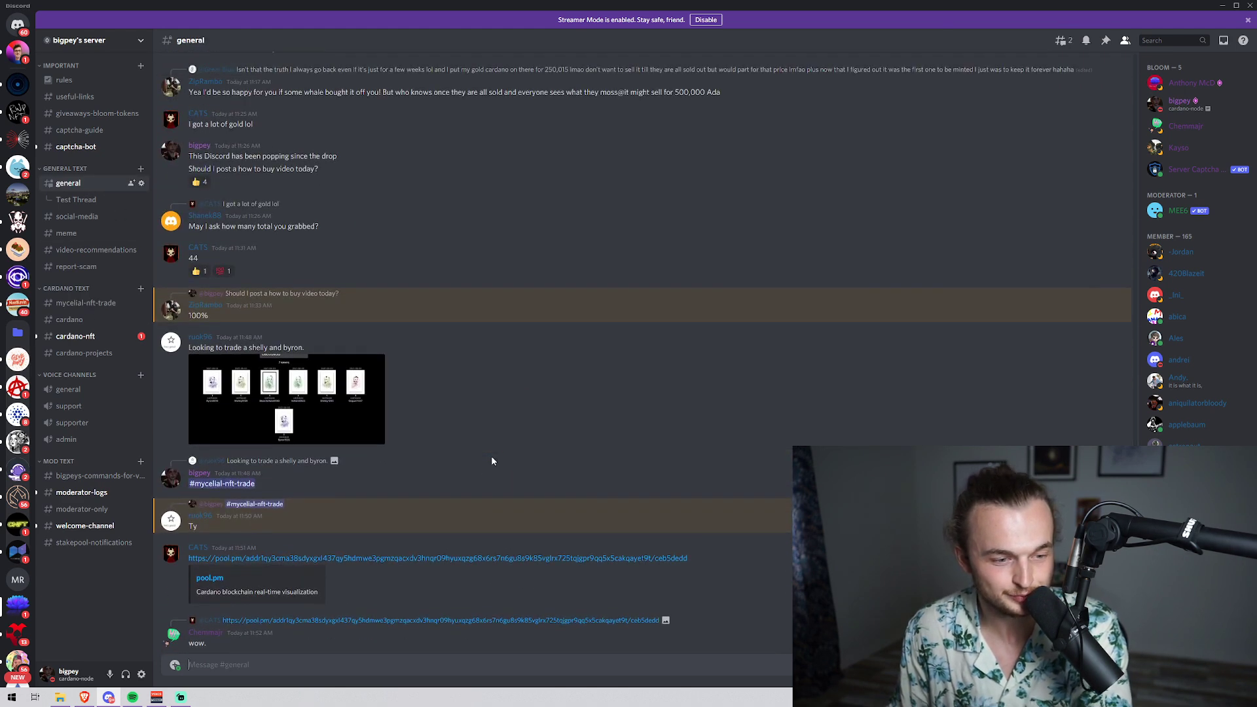
pyautogui.scroll(-2, 494, 462)
pyautogui.click(393, 413)
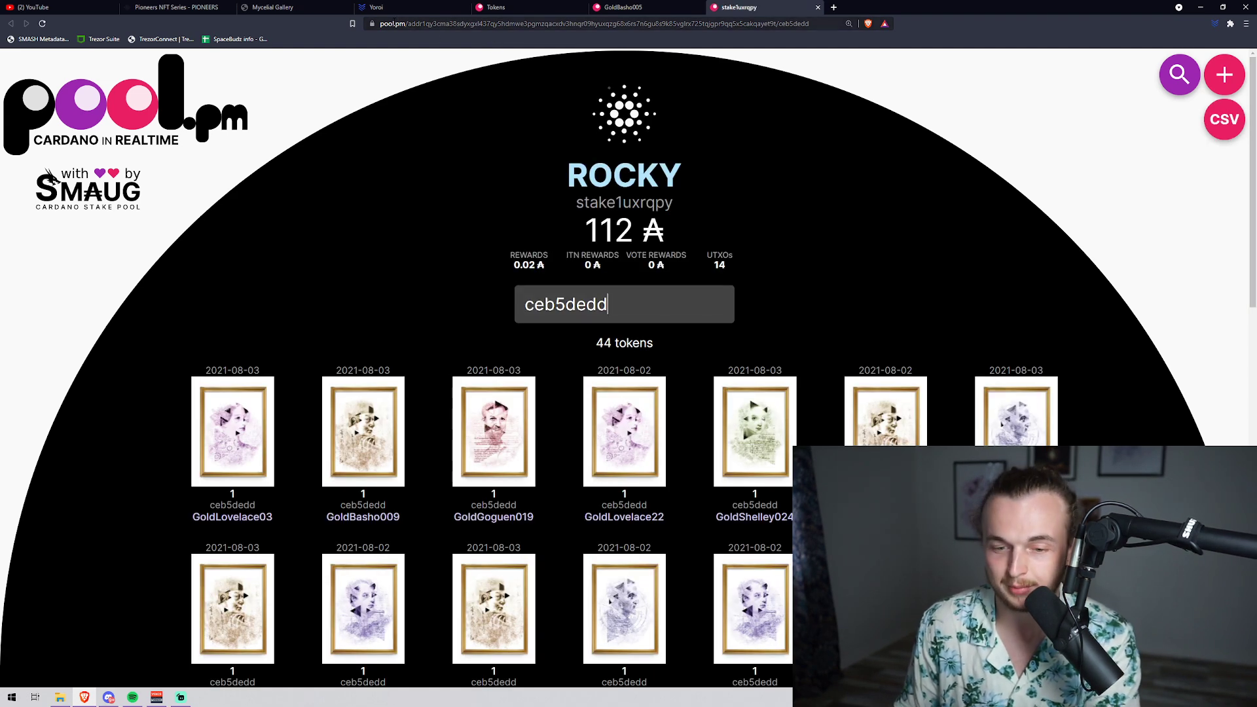
# Step: Look over the gold-framed portraits in the wallet's ceb5dedd tokens and open GoldLovelace22
pyautogui.scroll(-3, 645, 382)
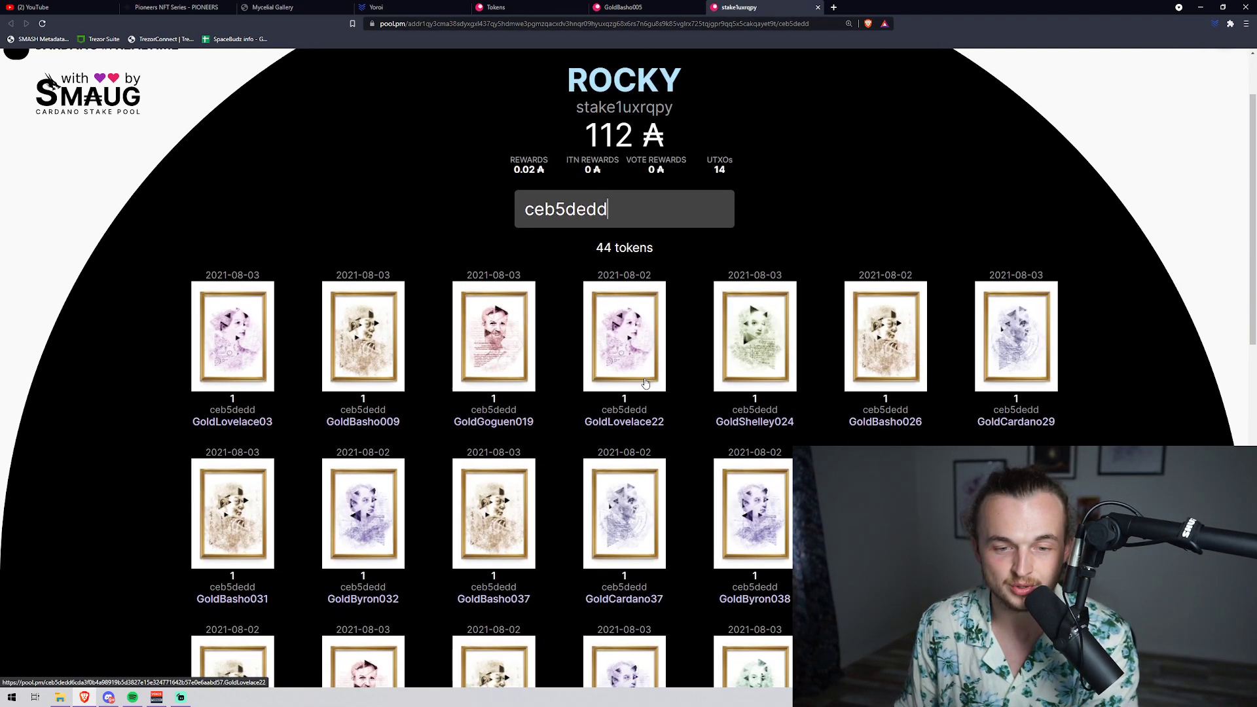
pyautogui.scroll(-2, 644, 382)
pyautogui.scroll(3, 372, 335)
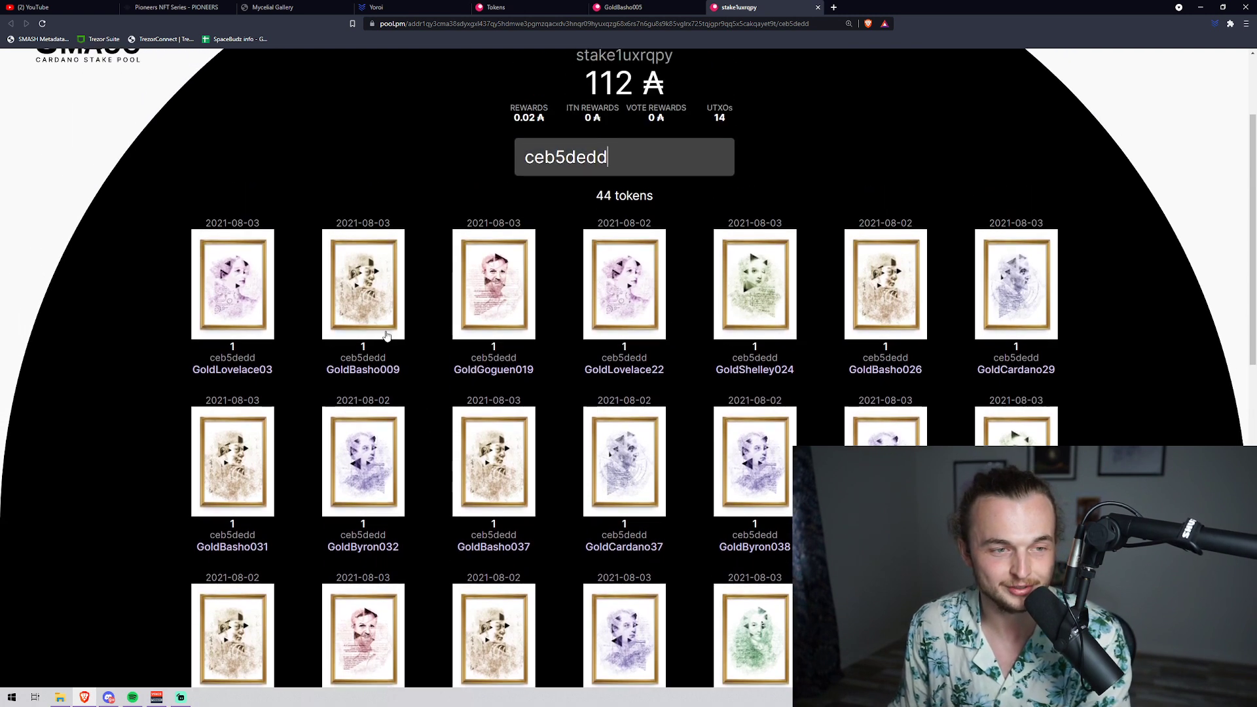
pyautogui.click(629, 276)
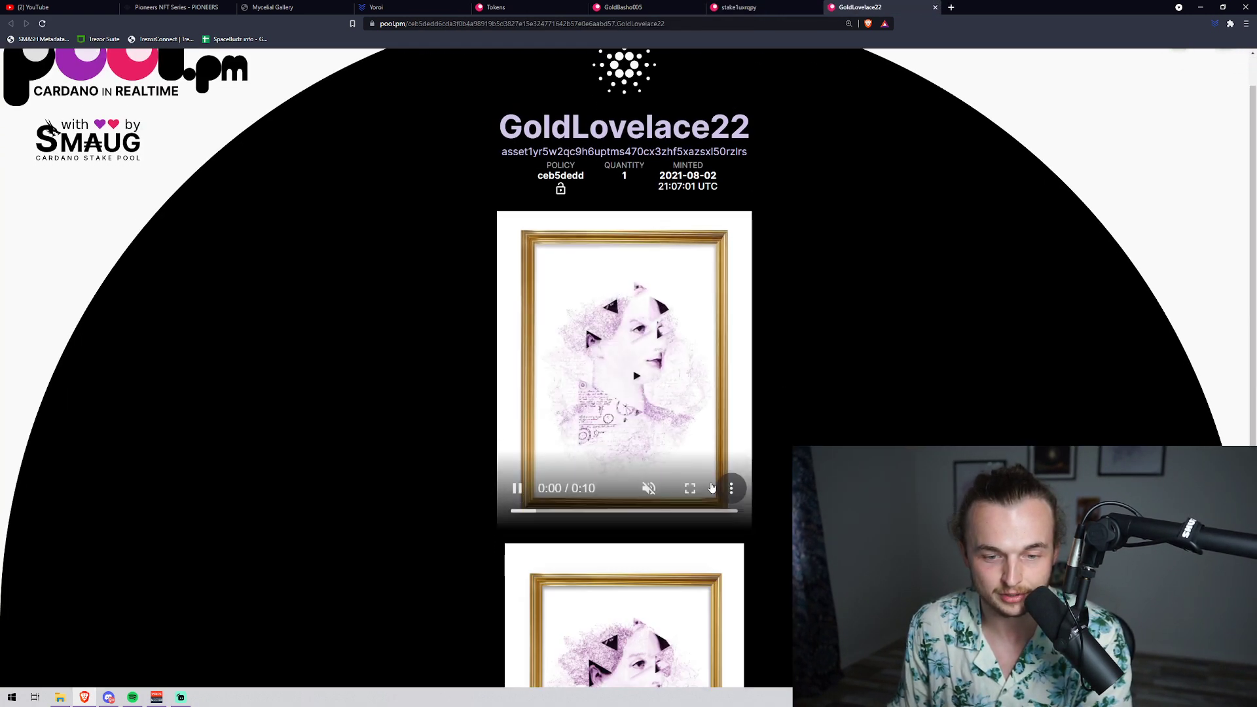
pyautogui.click(690, 488)
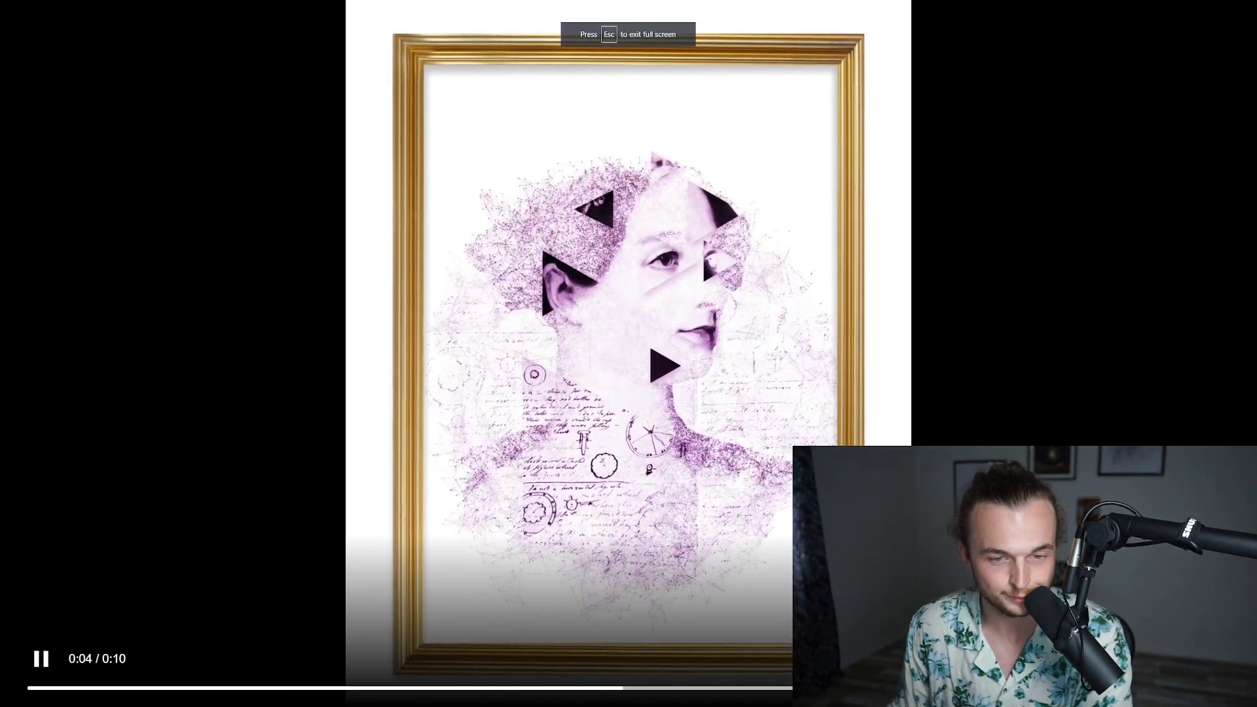
pyautogui.press('Escape')
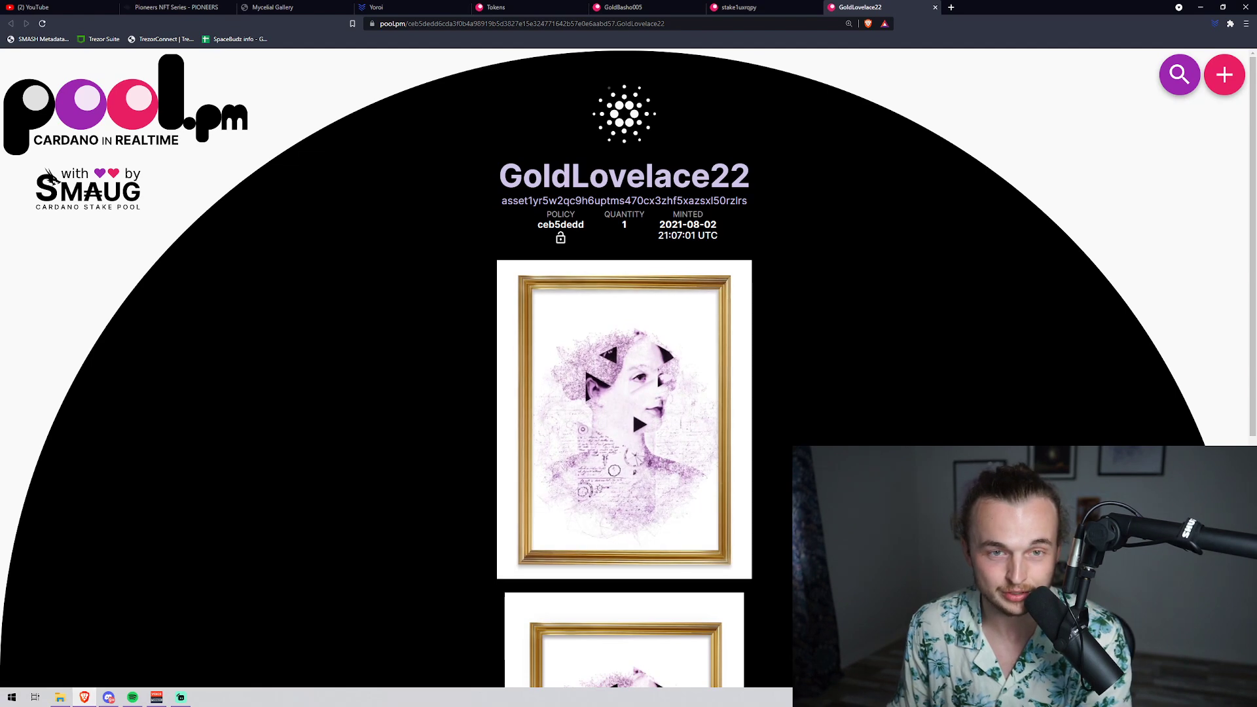
pyautogui.scroll(-3, 763, 480)
pyautogui.scroll(-2, 295, 310)
pyautogui.scroll(5, 190, 289)
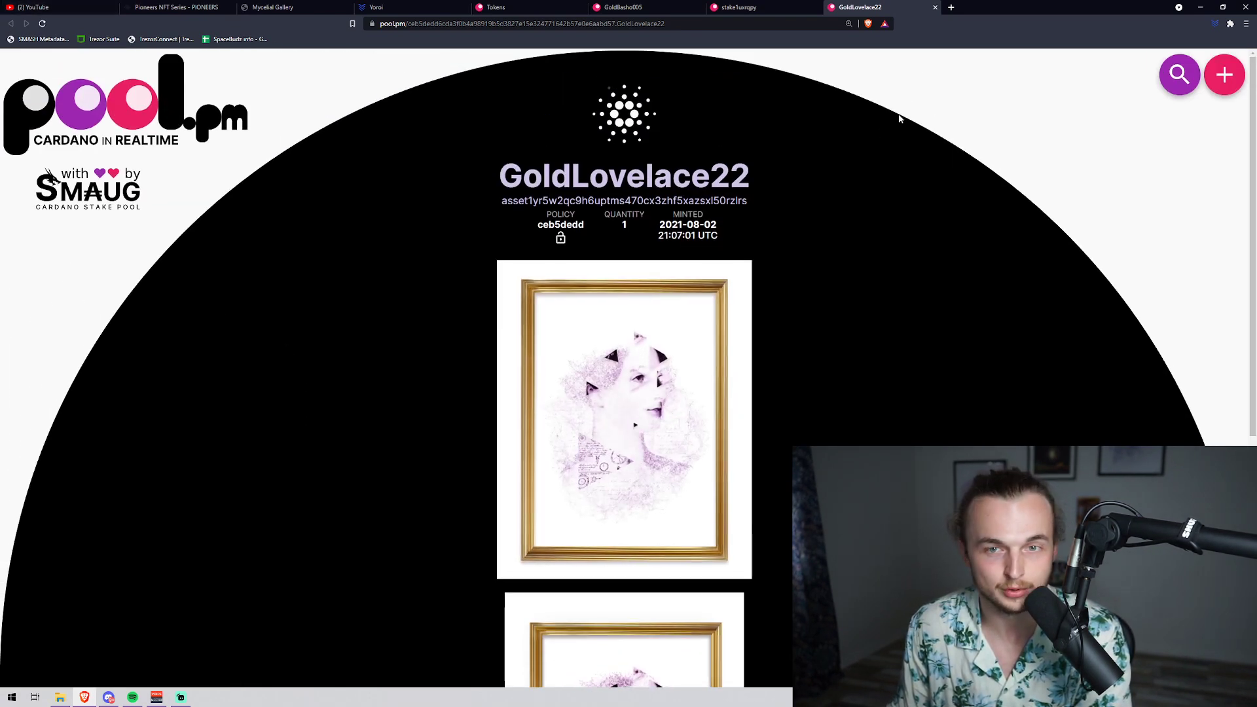
# Step: Return to the wallet's token list and open the GoldCardano29 token page
pyautogui.click(753, 8)
pyautogui.click(1028, 292)
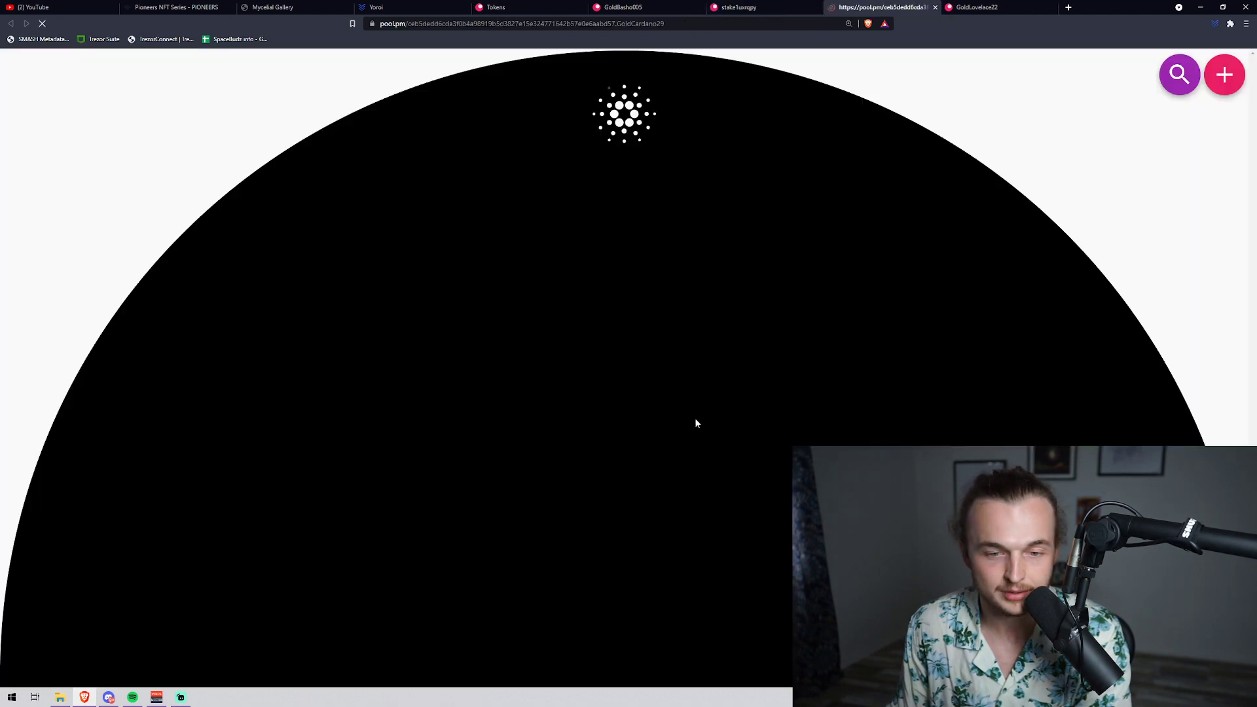
pyautogui.scroll(-2, 738, 429)
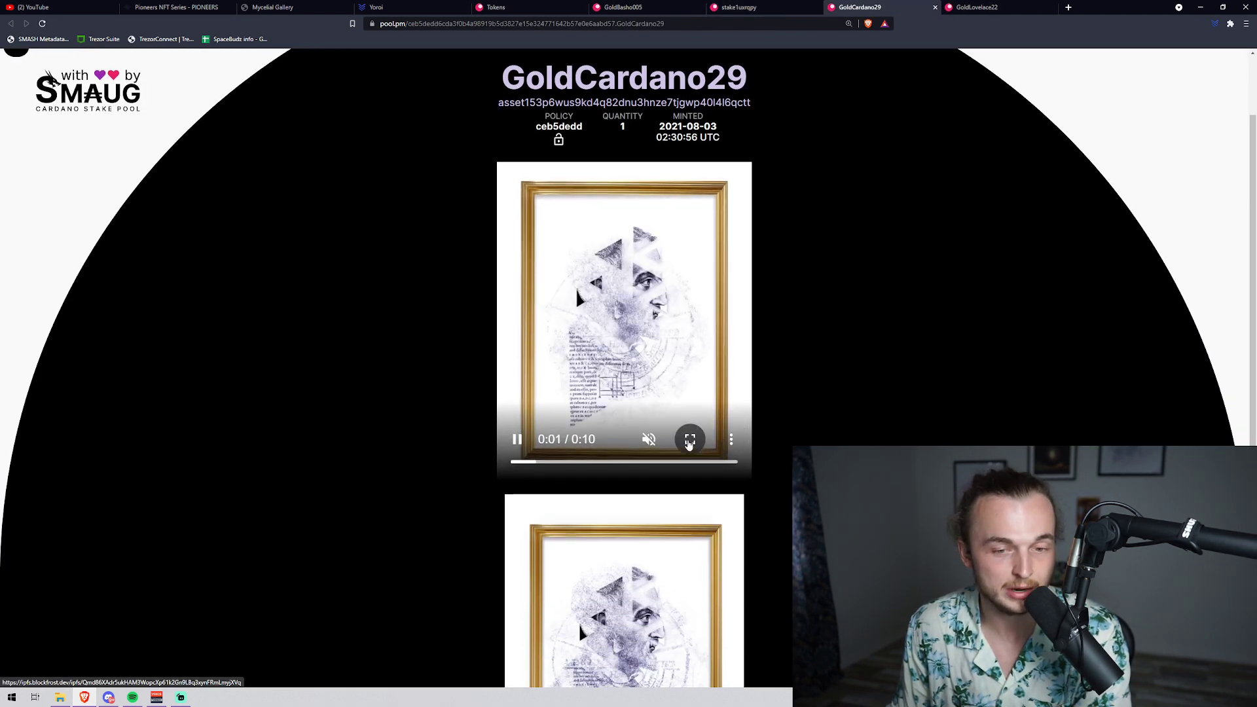
# Step: Watch the GoldCardano29 video in full screen, exit it, and review the token's attributes and description
pyautogui.click(690, 439)
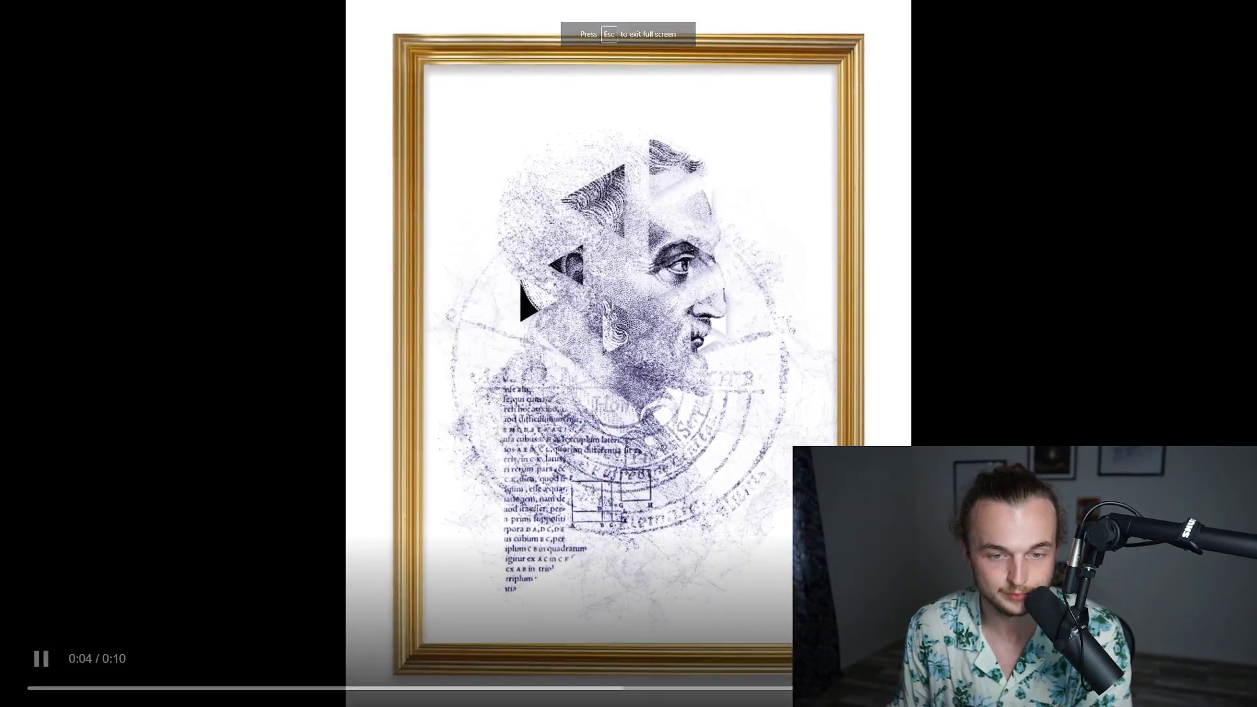
pyautogui.press('Escape')
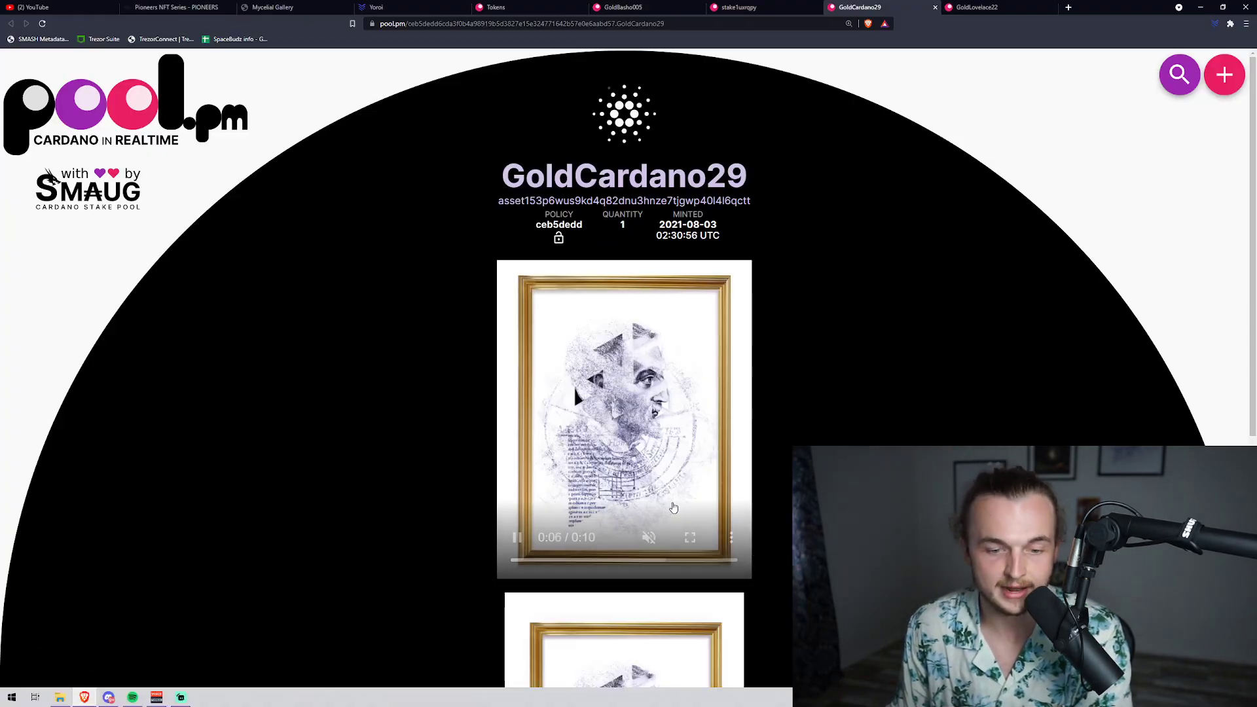
pyautogui.scroll(-5, 579, 459)
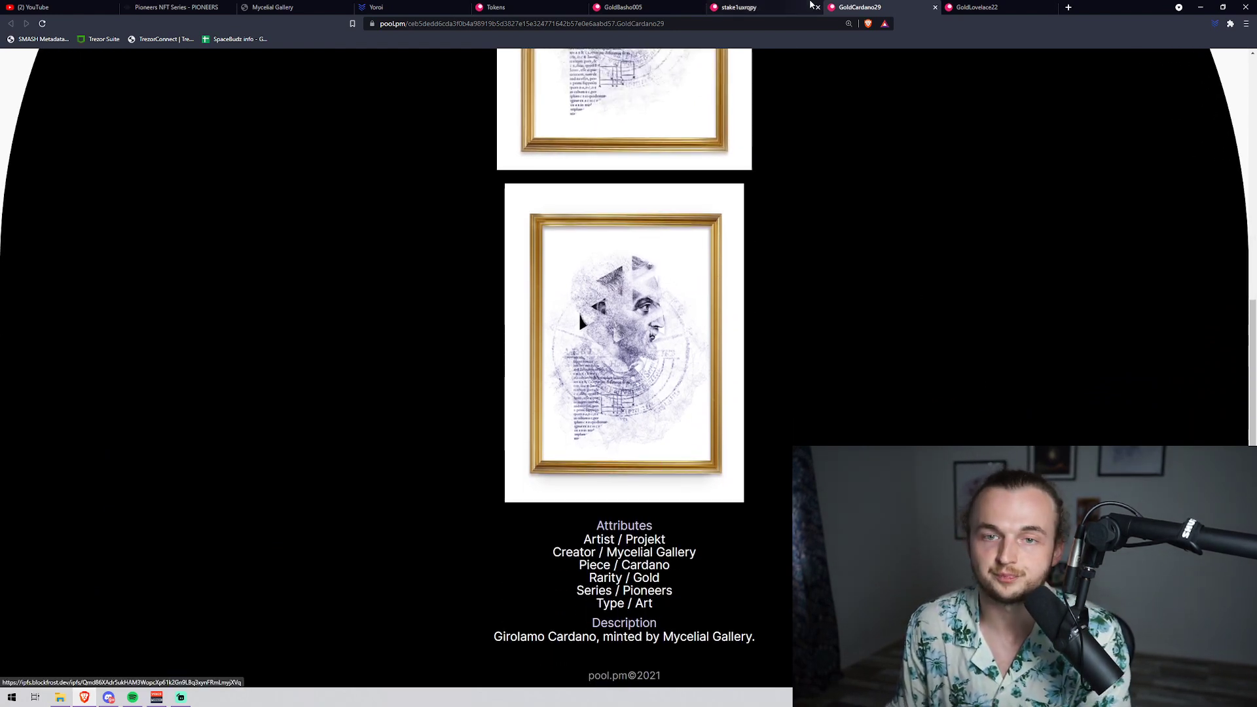
# Step: Return to the Mycelial Gallery page showing the three purchased Pioneers portraits
pyautogui.click(273, 8)
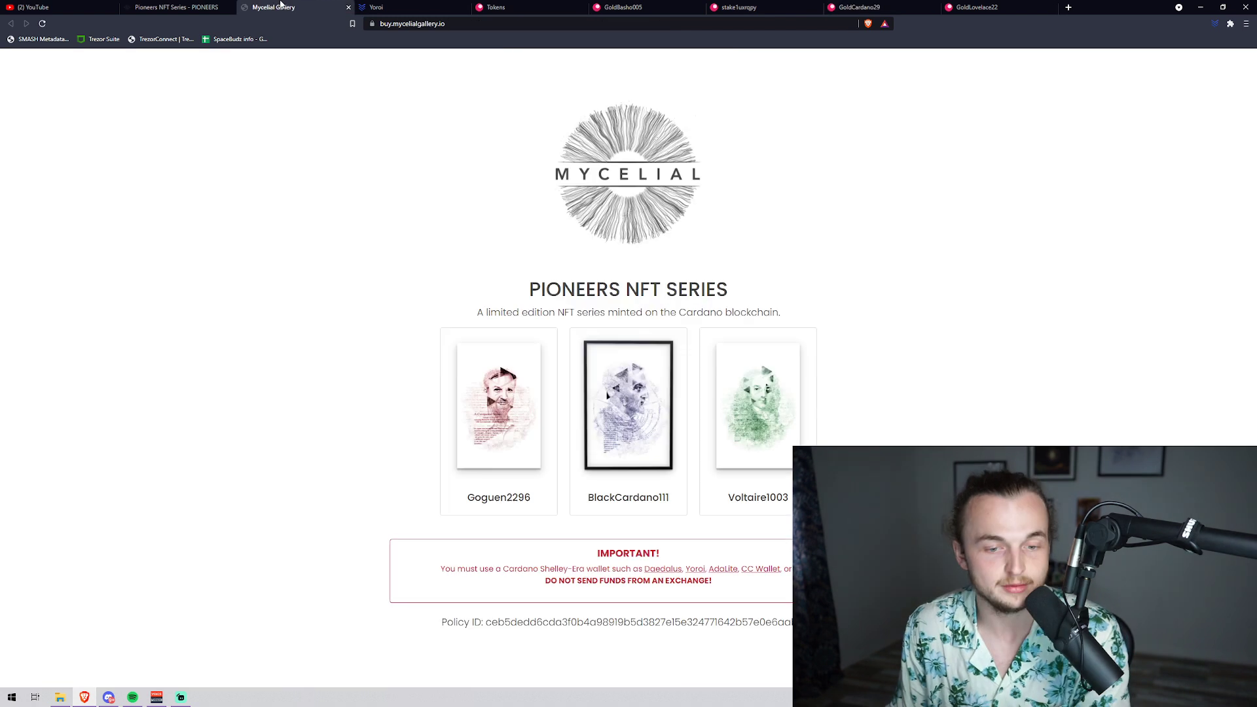